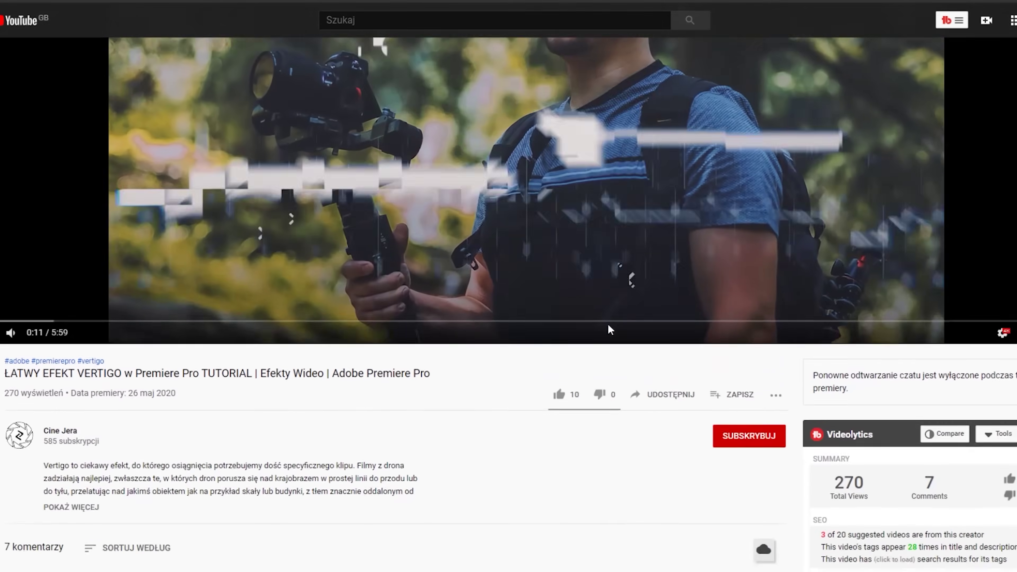
# Scroll the video page down until the description and comments are visible
pyautogui.scroll(-2, 608, 325)
pyautogui.scroll(-2, 608, 325)
pyautogui.scroll(-2, 608, 324)
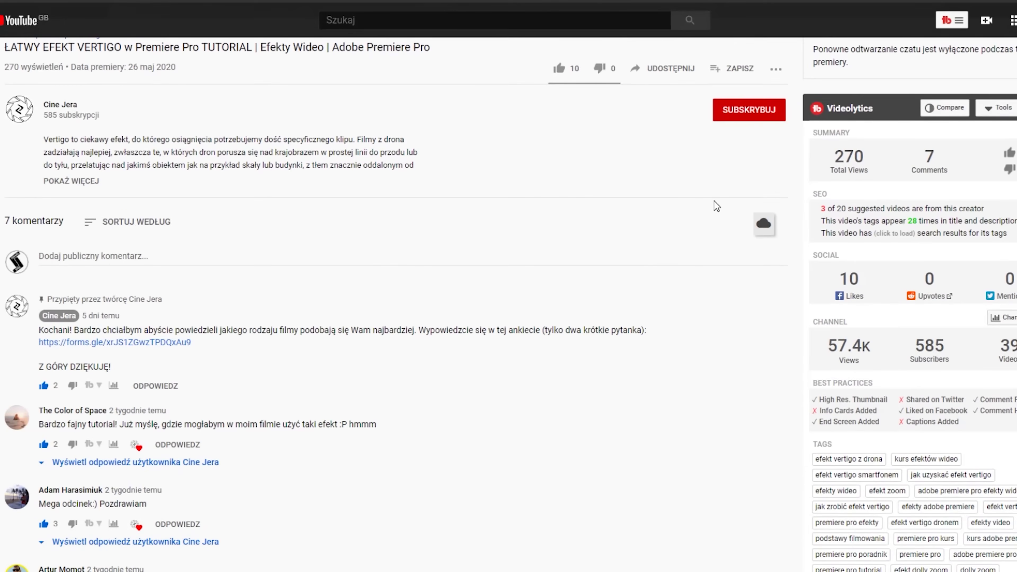
# Subscribe to the channel with notifications set to all uploads (Wszystko)
pyautogui.click(747, 112)
pyautogui.click(777, 113)
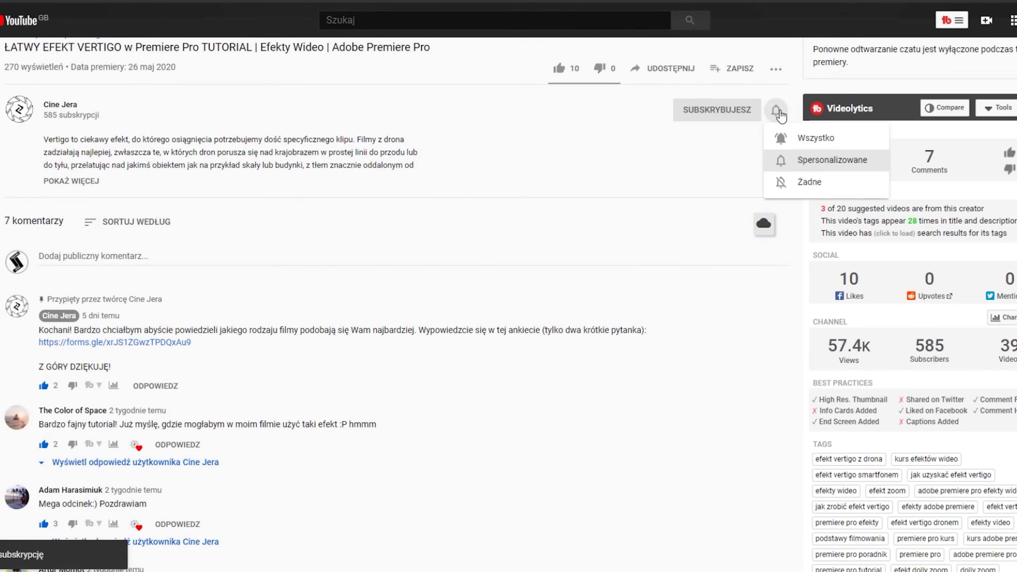
pyautogui.click(801, 138)
# Like the video and post the comment 'Fajny film! Nie mogę doczekać się kolejnego!'
pyautogui.click(560, 69)
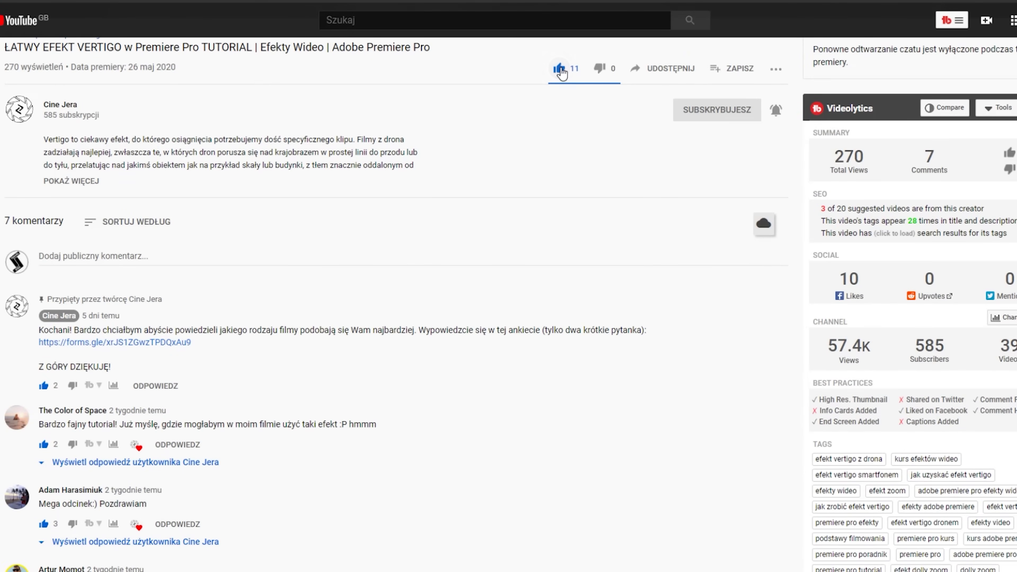
pyautogui.click(148, 255)
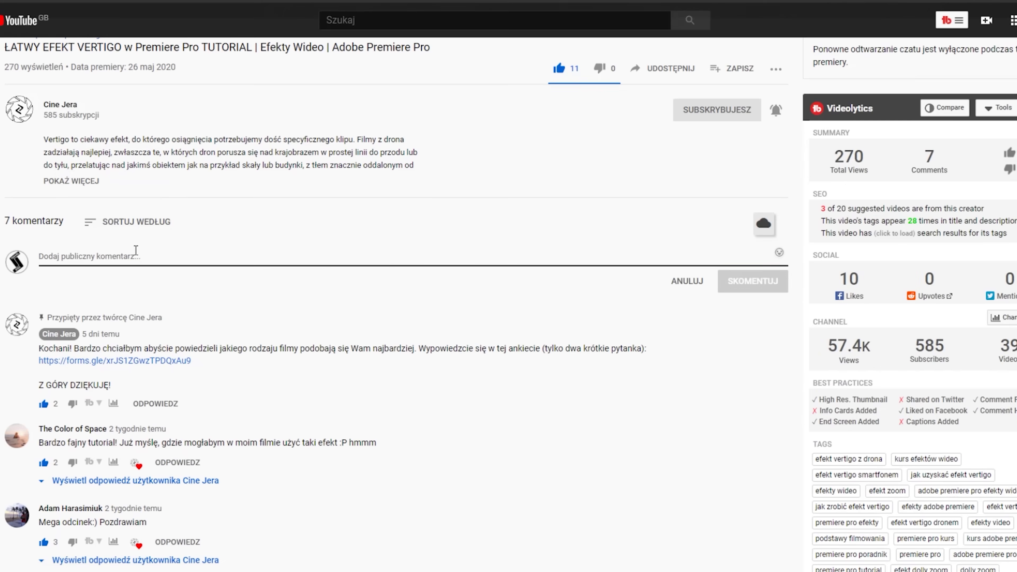
pyautogui.write('Fajny film! Nie mogę doczekać się kolejnego!')
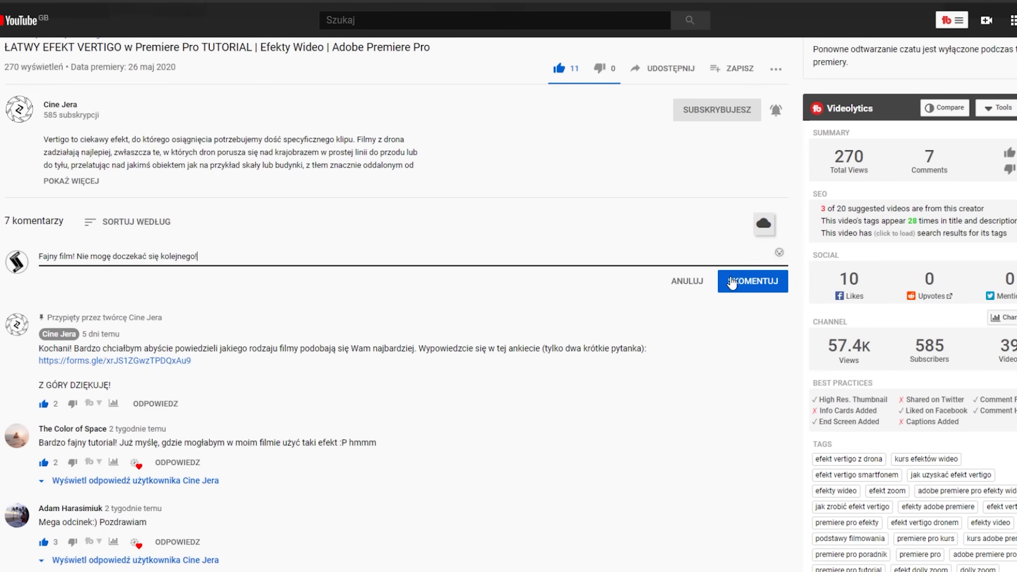
pyautogui.click(732, 282)
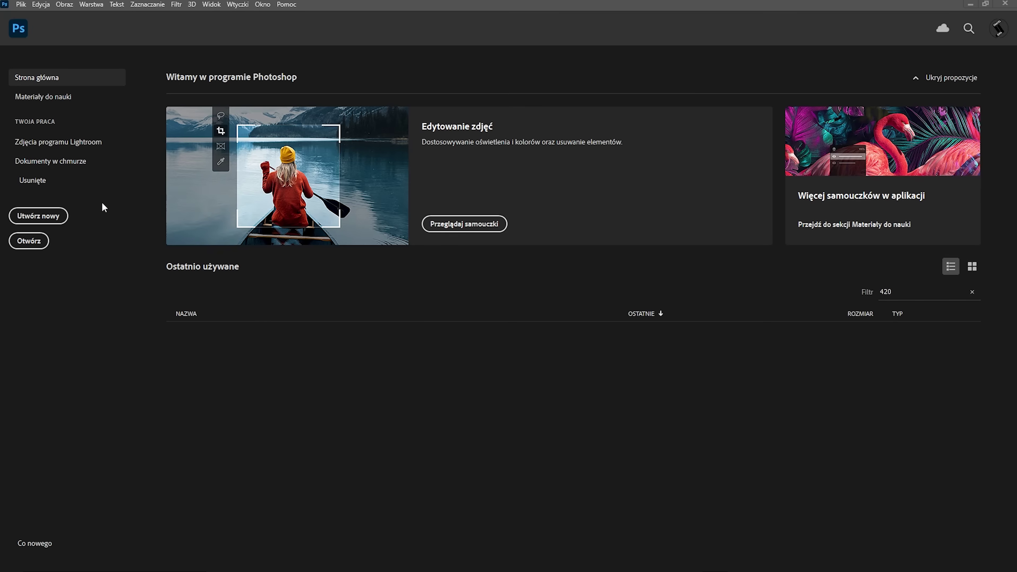
# Open the New Document dialog (Utwórz nowy) from the Photoshop home screen
pyautogui.click(57, 216)
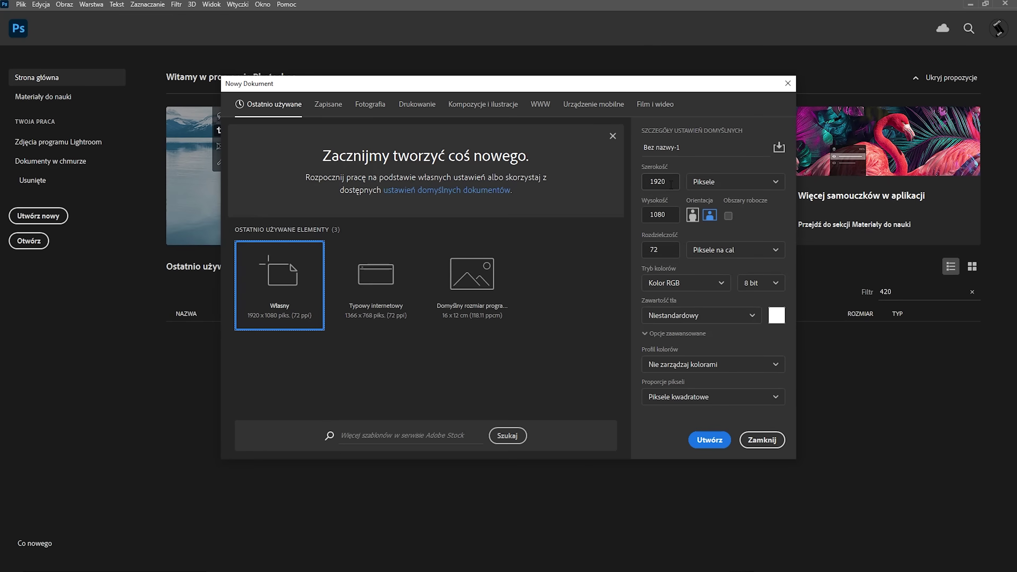
# Check the 1920 px width and 1080 px height fields in the New Document dialog
pyautogui.moveTo(672, 184); pyautogui.dragTo(639, 189)
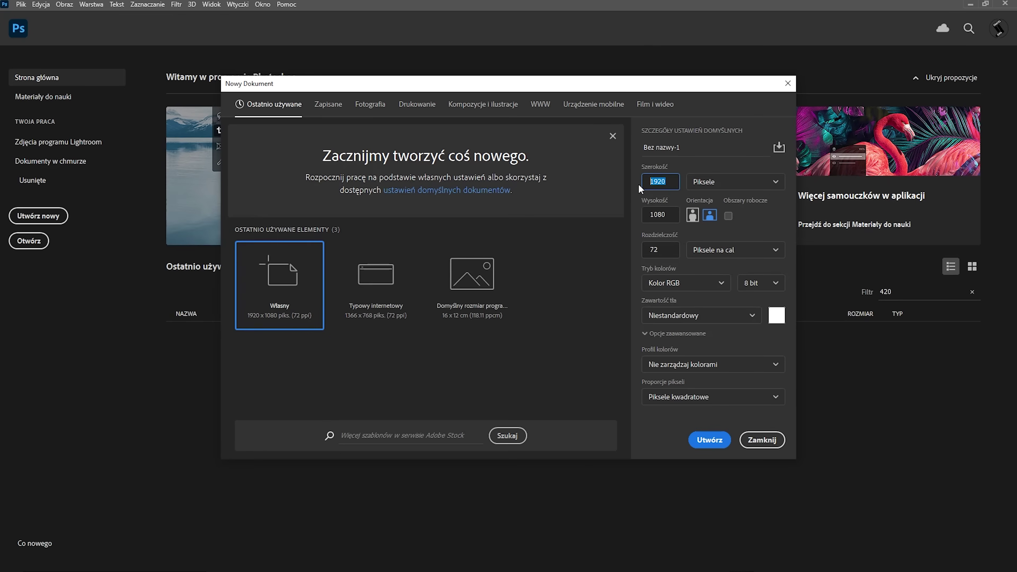
pyautogui.click(667, 215)
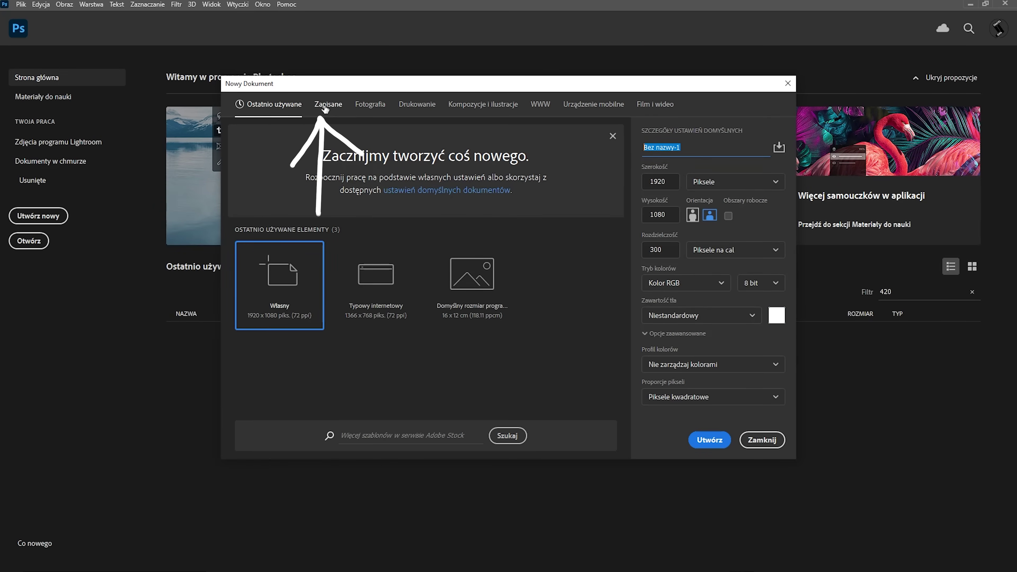
# Browse the Photo, Print, Art, Web, Mobile and Film presets, then create the HDTV 1080p document
pyautogui.click(364, 105)
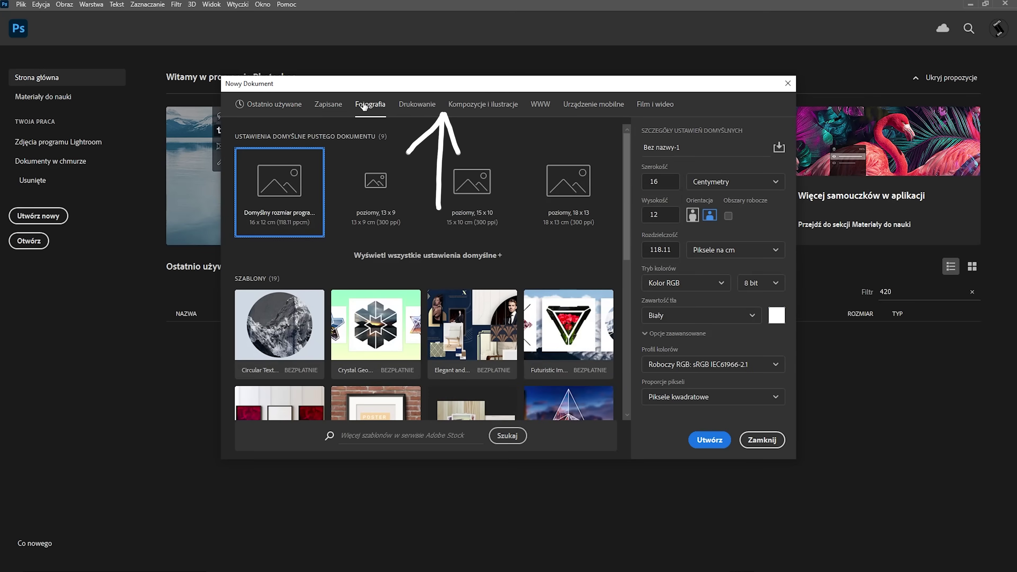
pyautogui.click(416, 105)
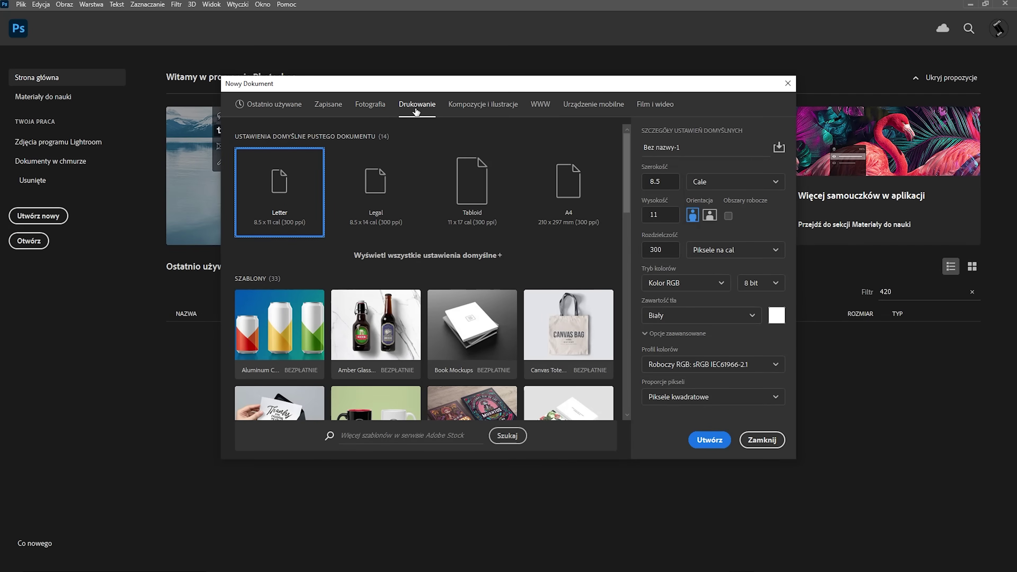
pyautogui.click(462, 106)
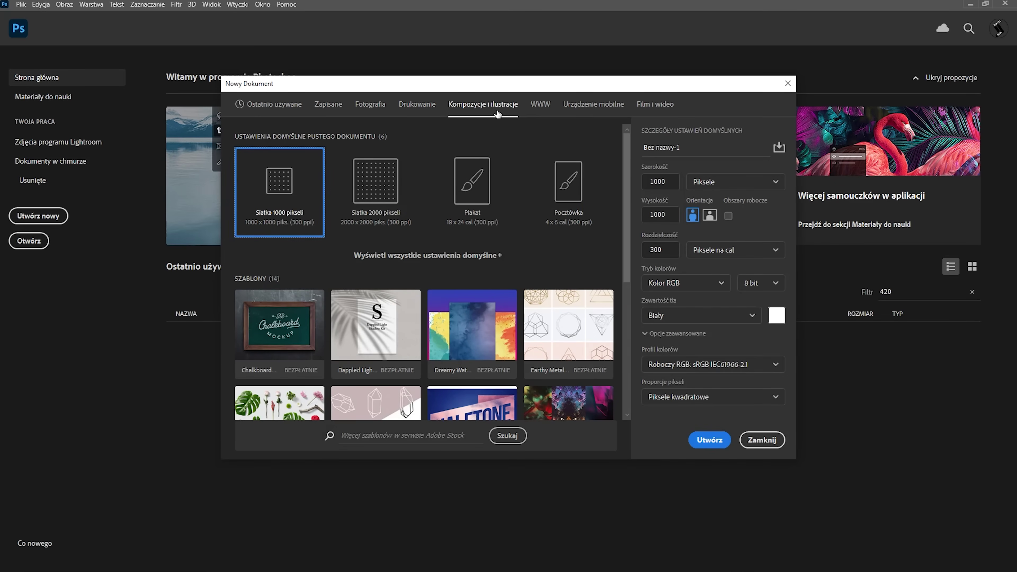
pyautogui.click(536, 109)
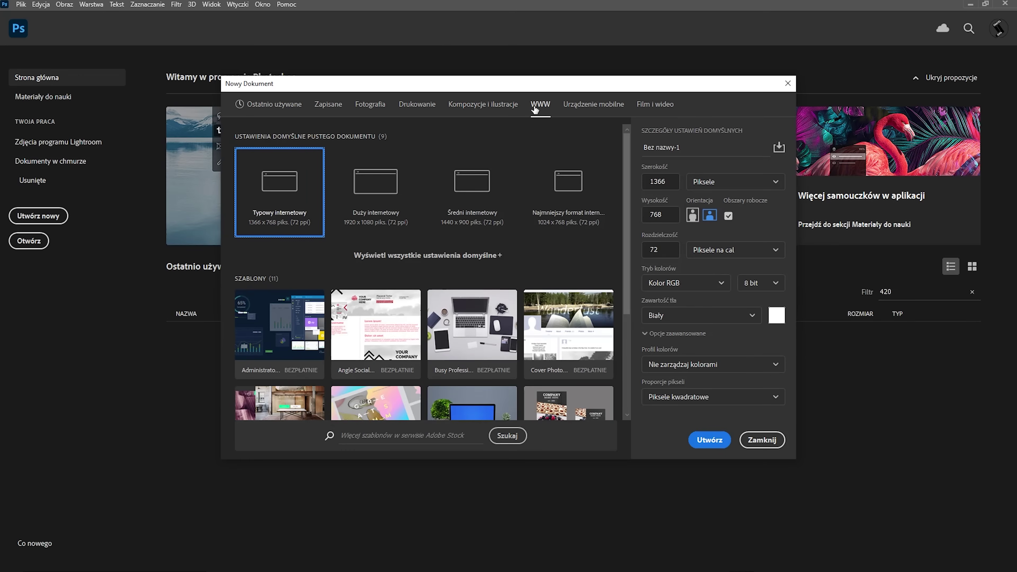
pyautogui.click(588, 109)
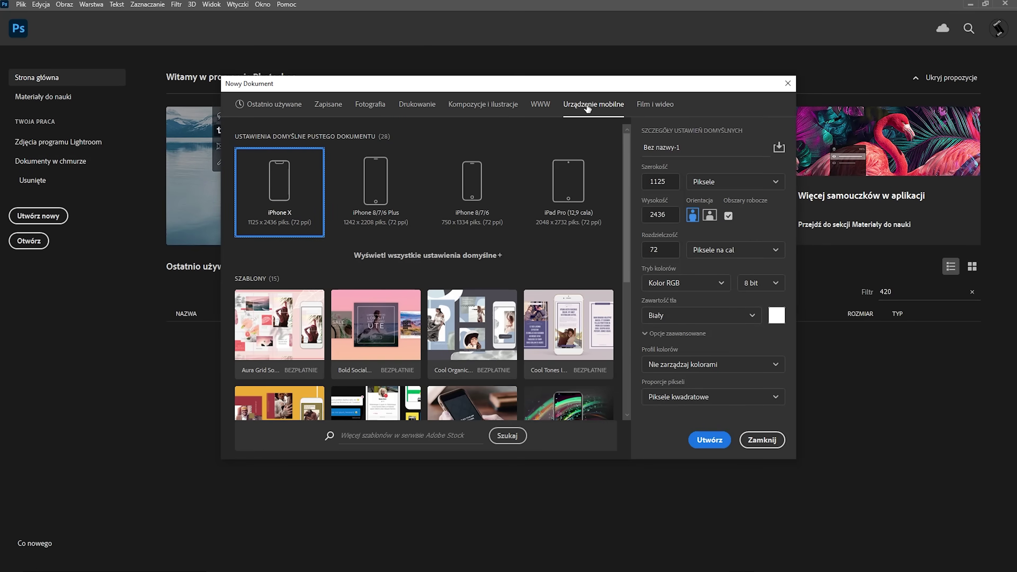
pyautogui.click(649, 109)
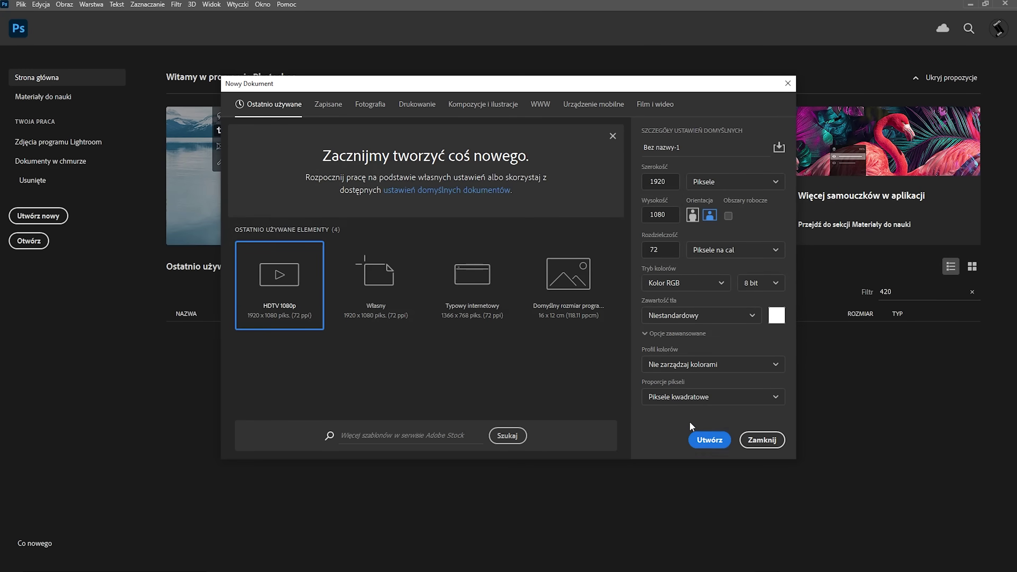
pyautogui.click(707, 441)
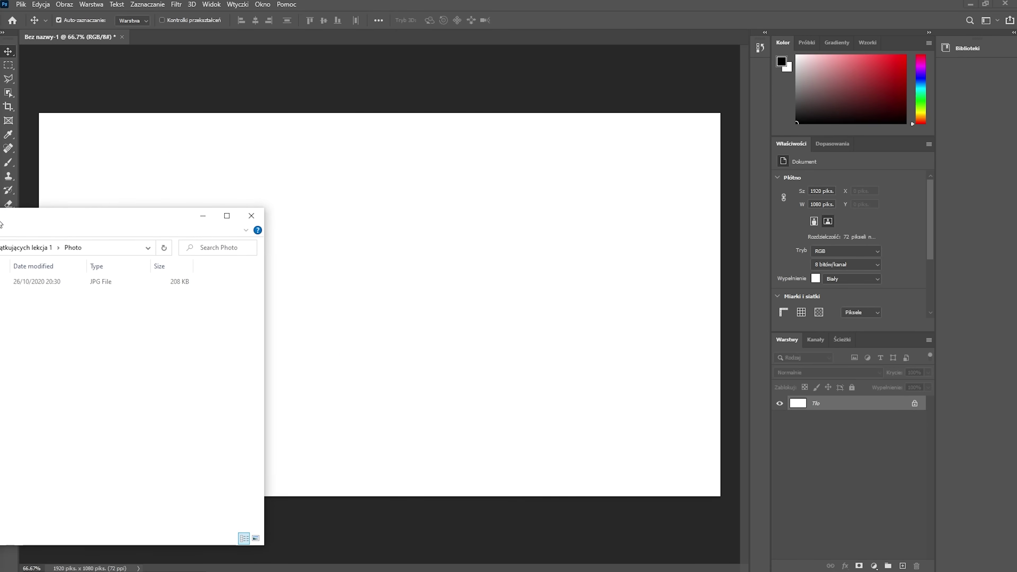
# Drag photo.jpg from File Explorer onto the canvas as a new layer
pyautogui.moveTo(1, 225); pyautogui.dragTo(134, 227)
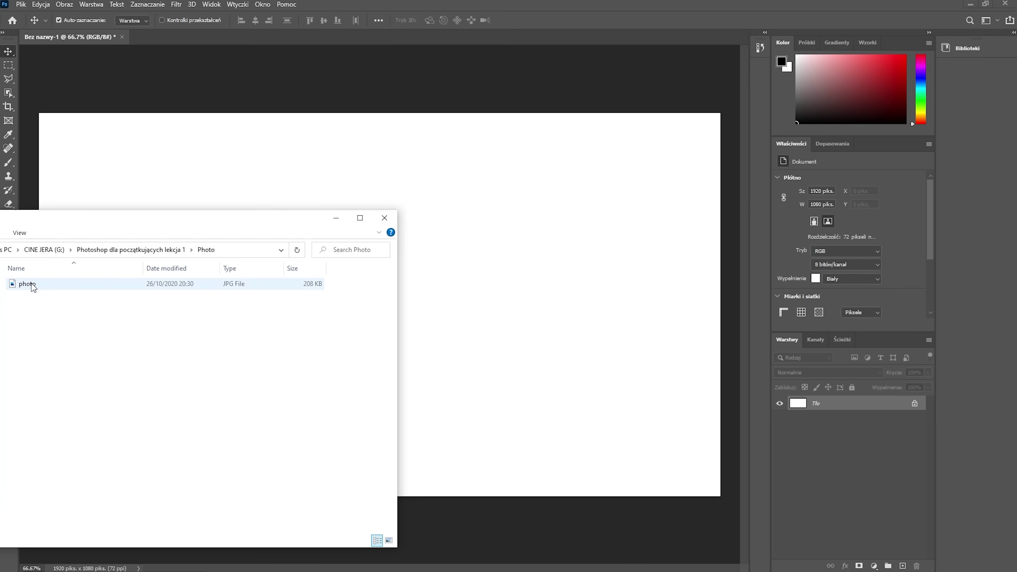
pyautogui.moveTo(30, 283); pyautogui.dragTo(520, 172)
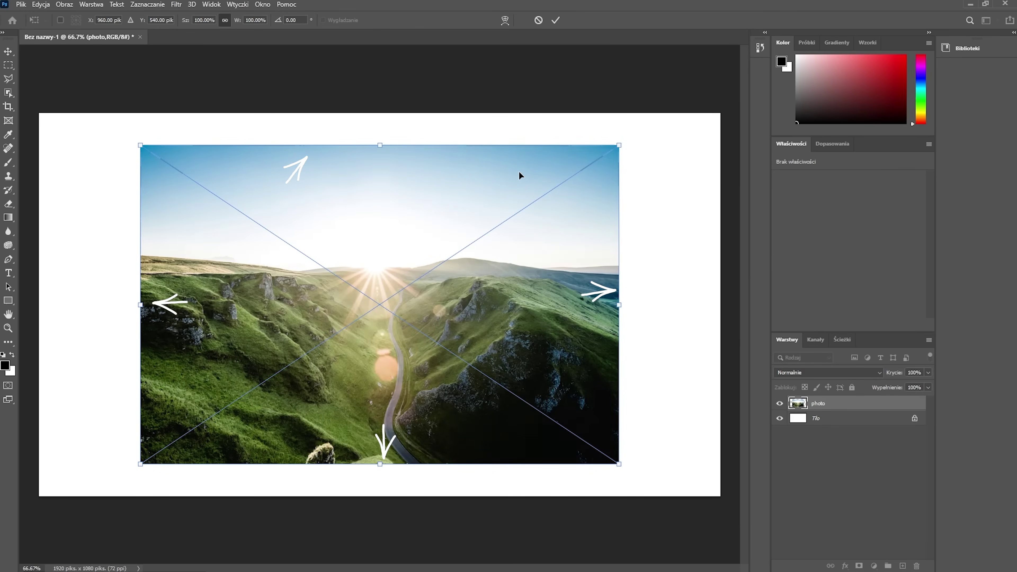
# Enlarge the placed photo so it covers the whole canvas
pyautogui.press('Up')
pyautogui.press('Up')
pyautogui.press('Up')
pyautogui.moveTo(619, 140); pyautogui.dragTo(663, 109)
pyautogui.moveTo(663, 455); pyautogui.dragTo(724, 500)
pyautogui.moveTo(140, 500); pyautogui.dragTo(29, 563)
pyautogui.moveTo(396, 412); pyautogui.dragTo(393, 378)
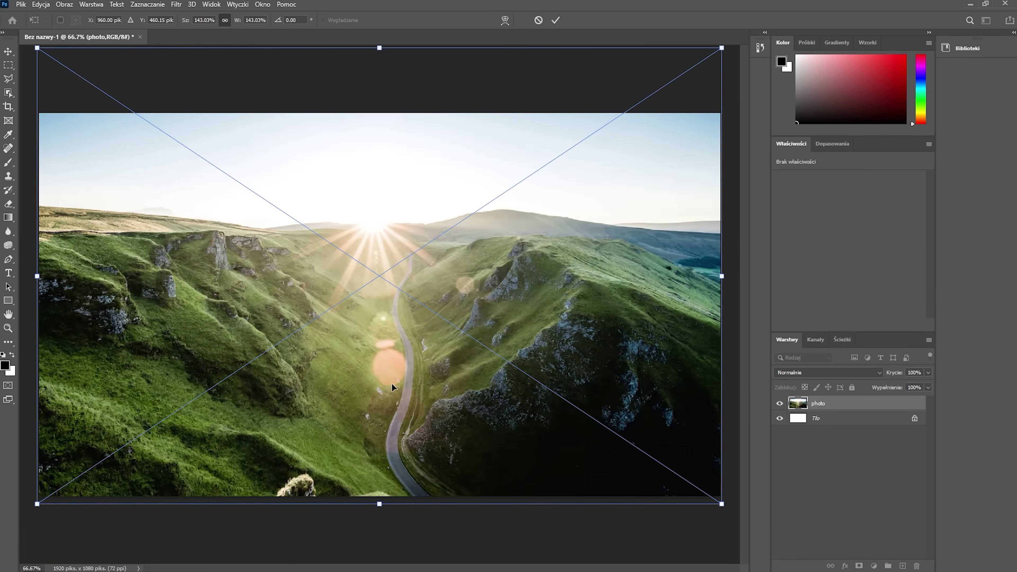
# Slightly rotate and reposition the photo, then commit the 143% transform
pyautogui.moveTo(733, 513)
pyautogui.mouseDown()
pyautogui.moveTo(696, 515)
pyautogui.moveTo(720, 510)
pyautogui.mouseUp()
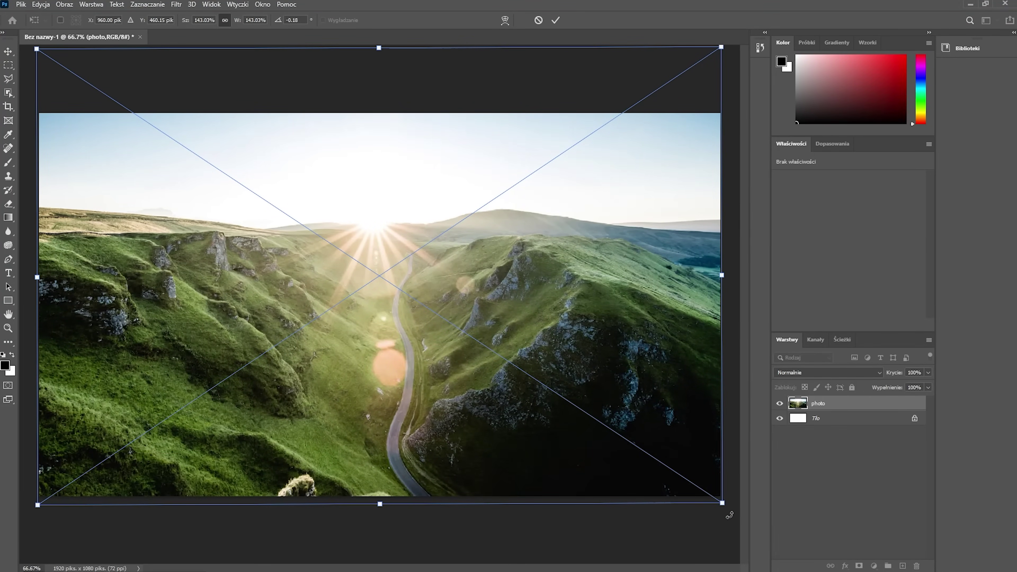
pyautogui.moveTo(383, 295)
pyautogui.mouseDown()
pyautogui.moveTo(383, 328)
pyautogui.moveTo(381, 294)
pyautogui.mouseUp()
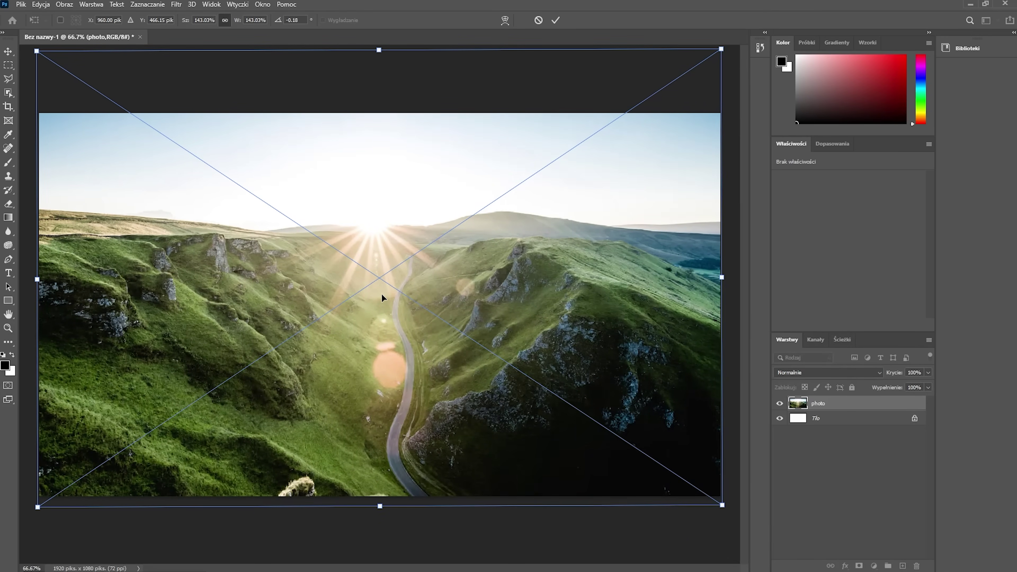
pyautogui.moveTo(614, 343); pyautogui.dragTo(615, 333)
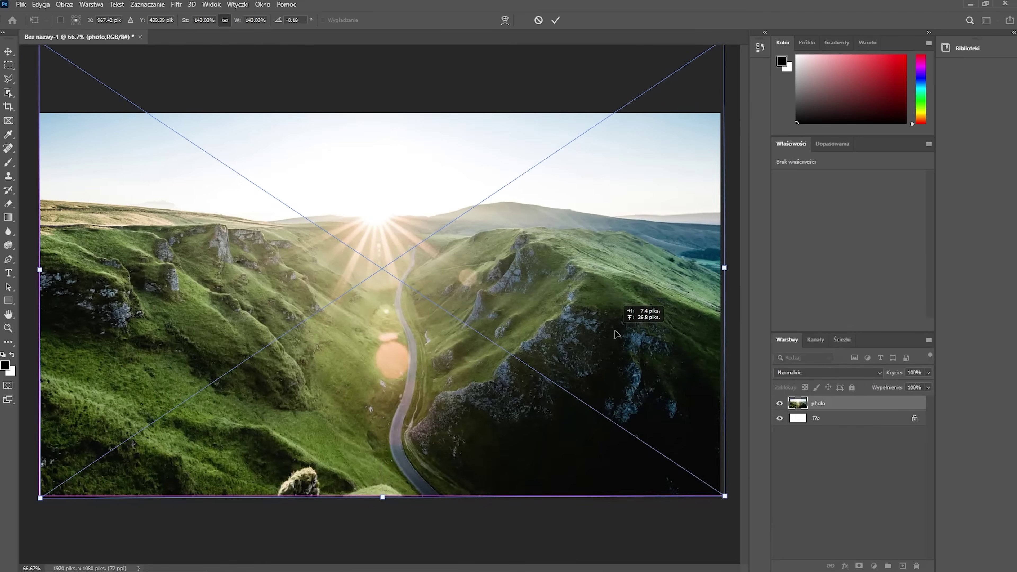
pyautogui.moveTo(615, 333); pyautogui.dragTo(606, 332)
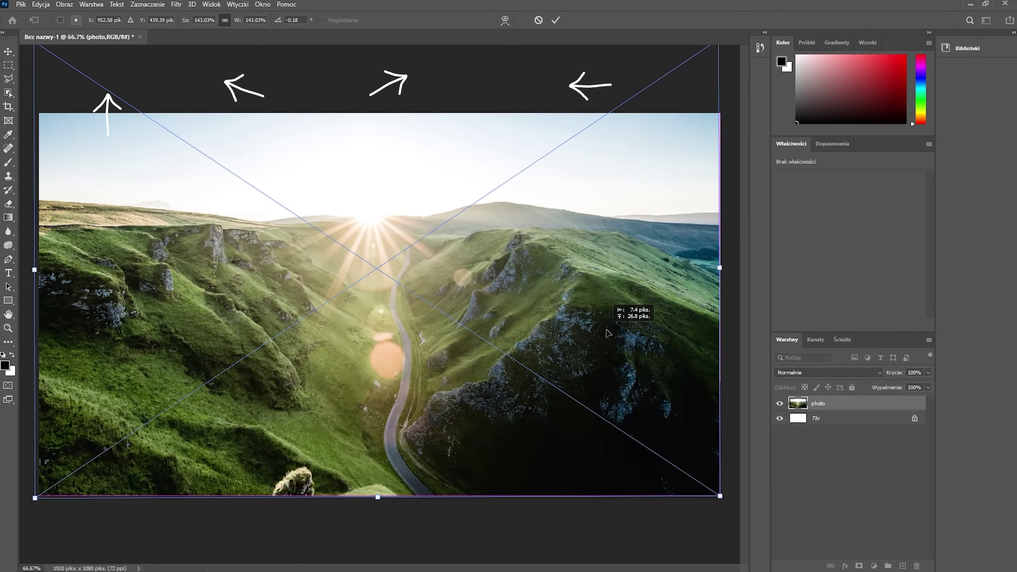
pyautogui.moveTo(606, 333); pyautogui.dragTo(610, 337)
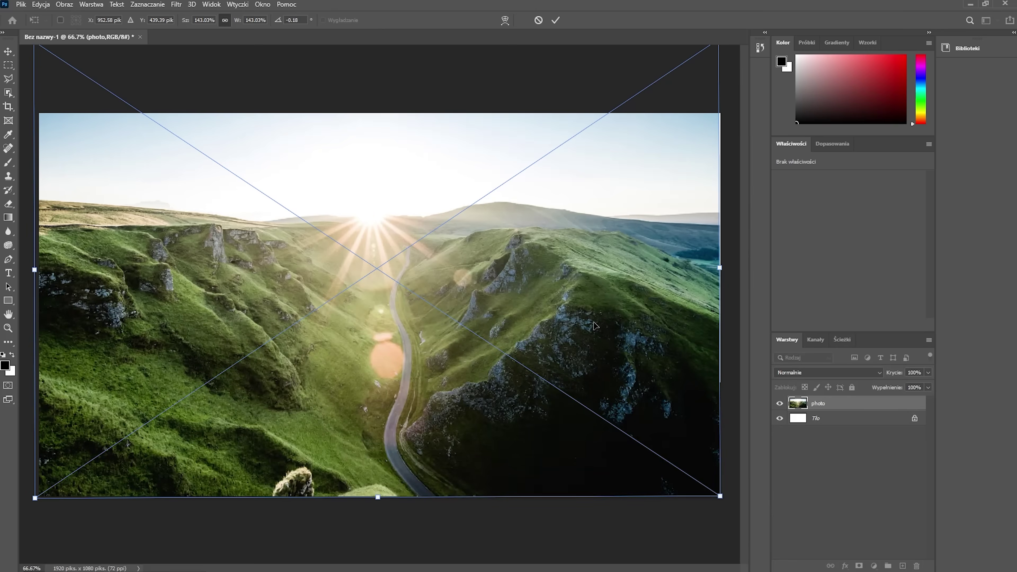
pyautogui.press('Return')
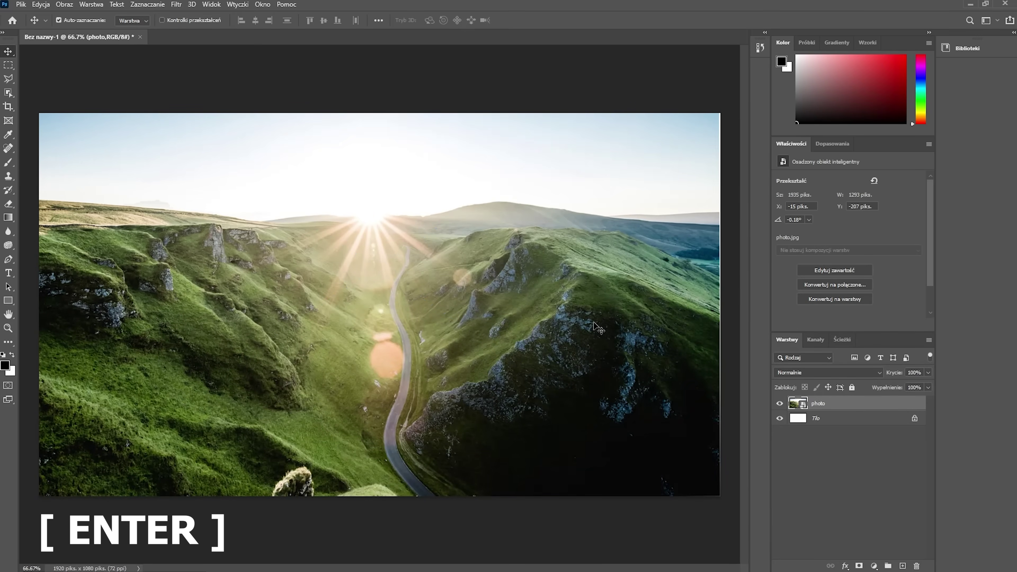
# Nudge the photo, re-transform it about 28 px lower, and commit at 143.03%
pyautogui.moveTo(611, 357); pyautogui.dragTo(612, 364)
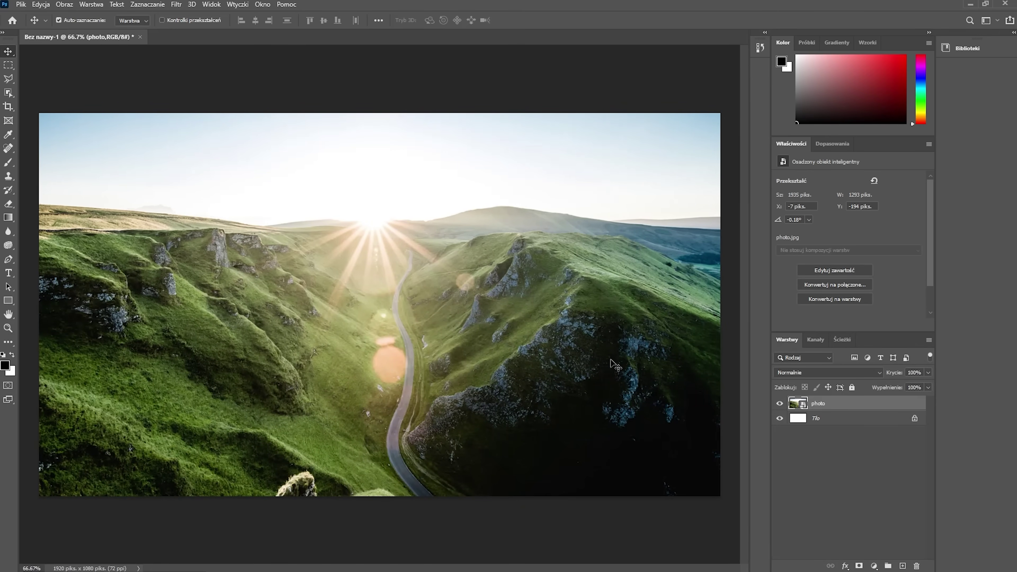
pyautogui.moveTo(612, 364); pyautogui.dragTo(611, 359)
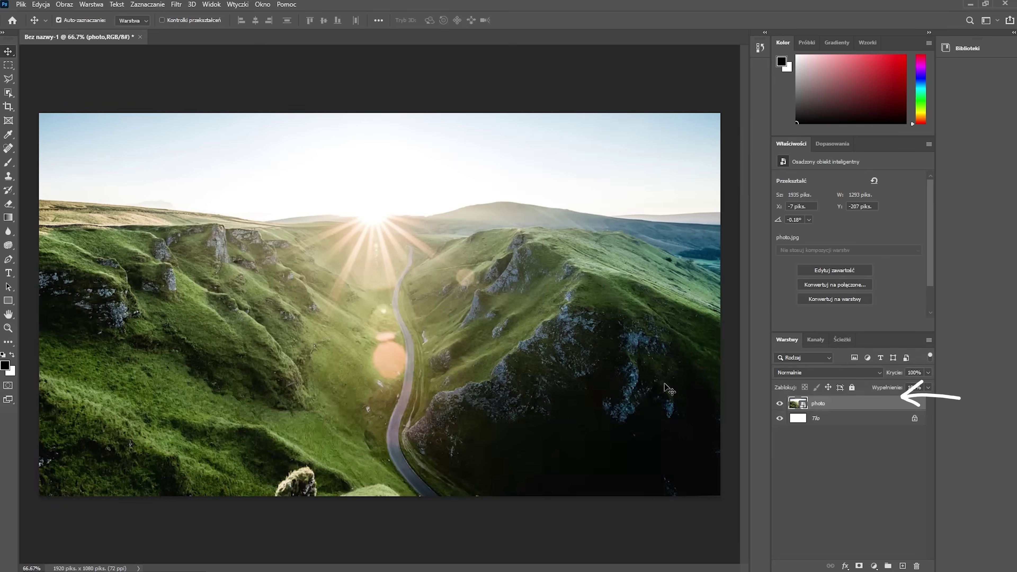
pyautogui.hotkey('ctrl', 't')
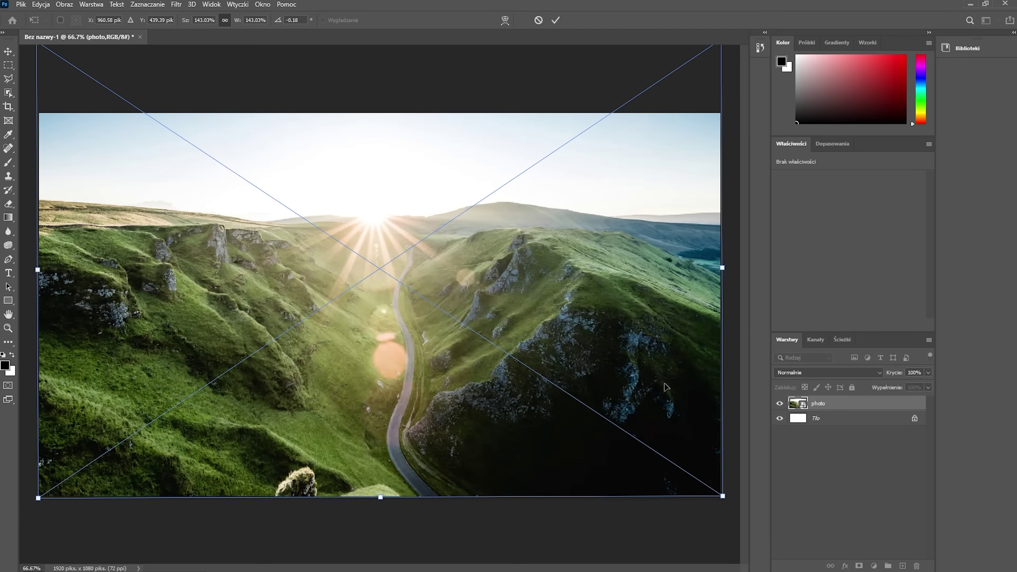
pyautogui.moveTo(665, 377); pyautogui.dragTo(665, 388)
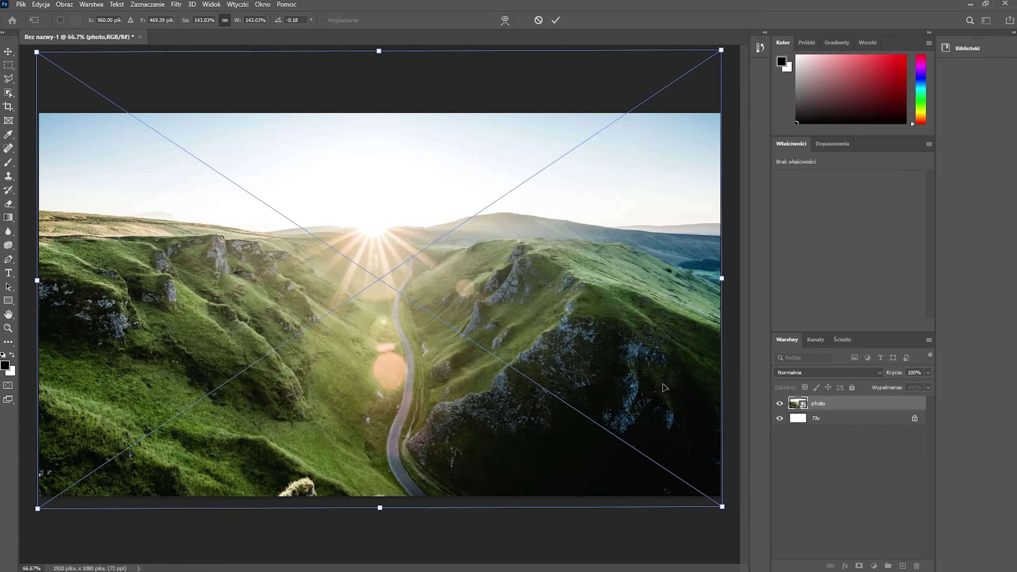
pyautogui.press('Return')
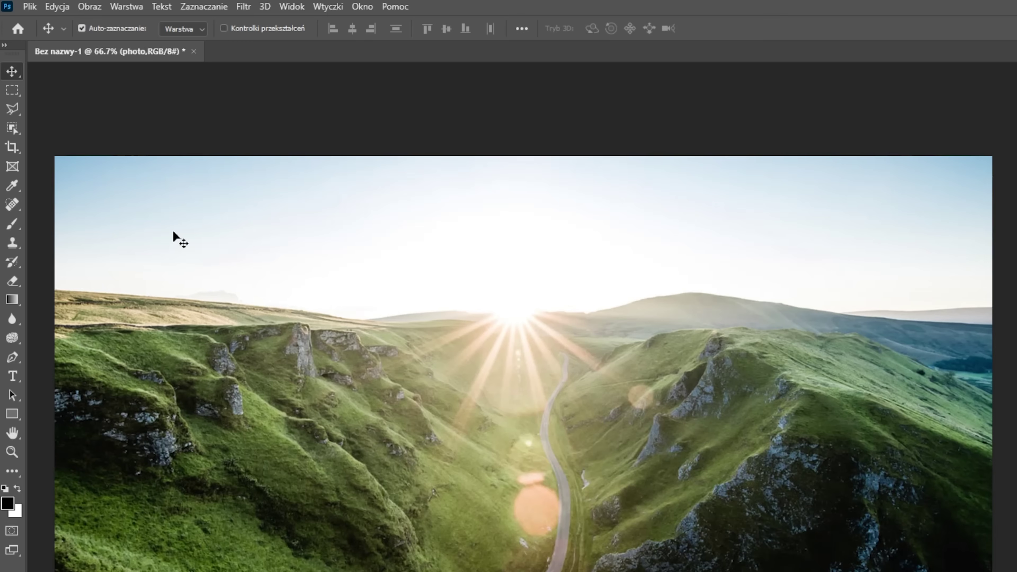
pyautogui.click(18, 97)
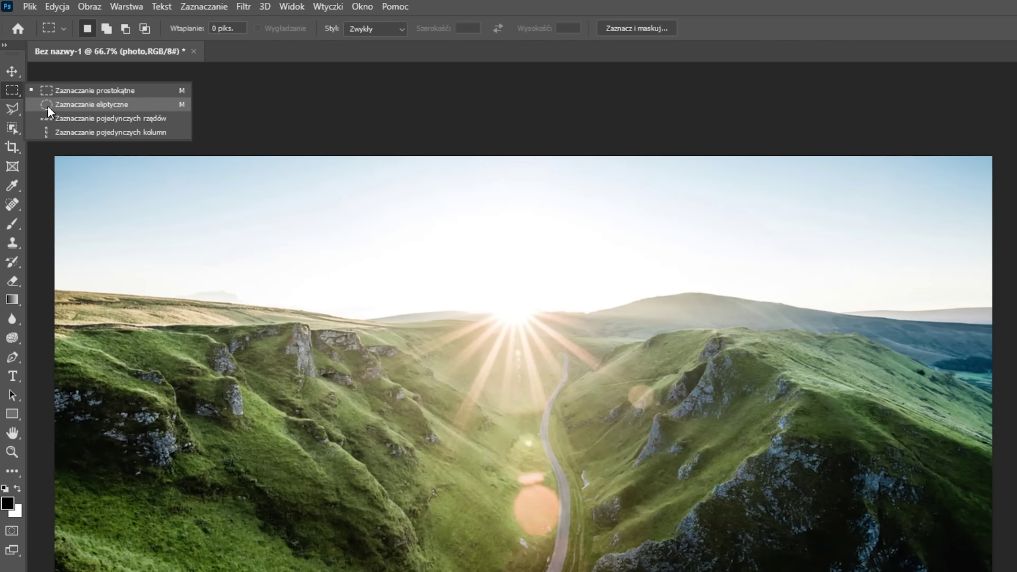
pyautogui.click(20, 98)
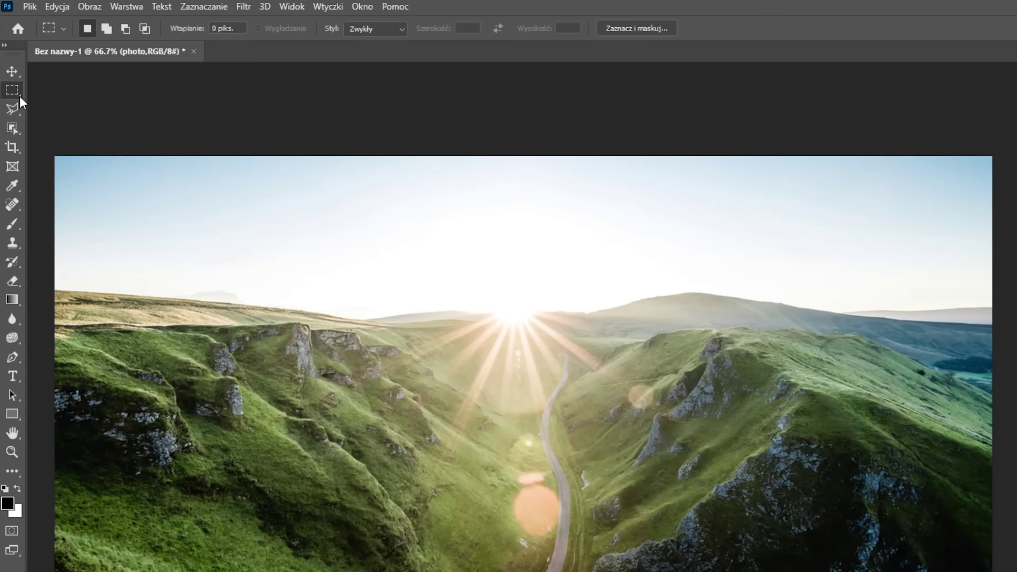
pyautogui.rightClick(20, 98)
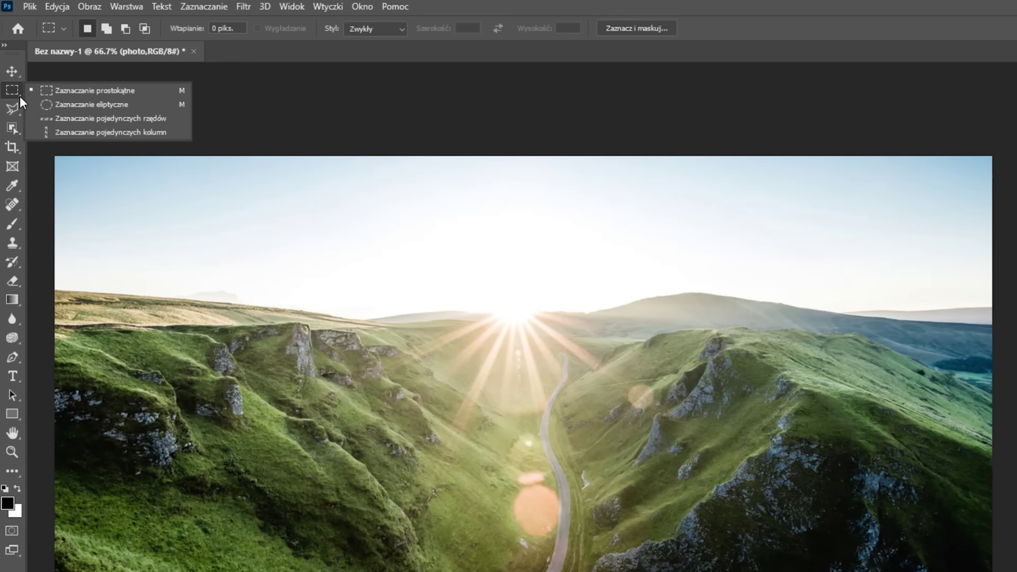
pyautogui.click(20, 97)
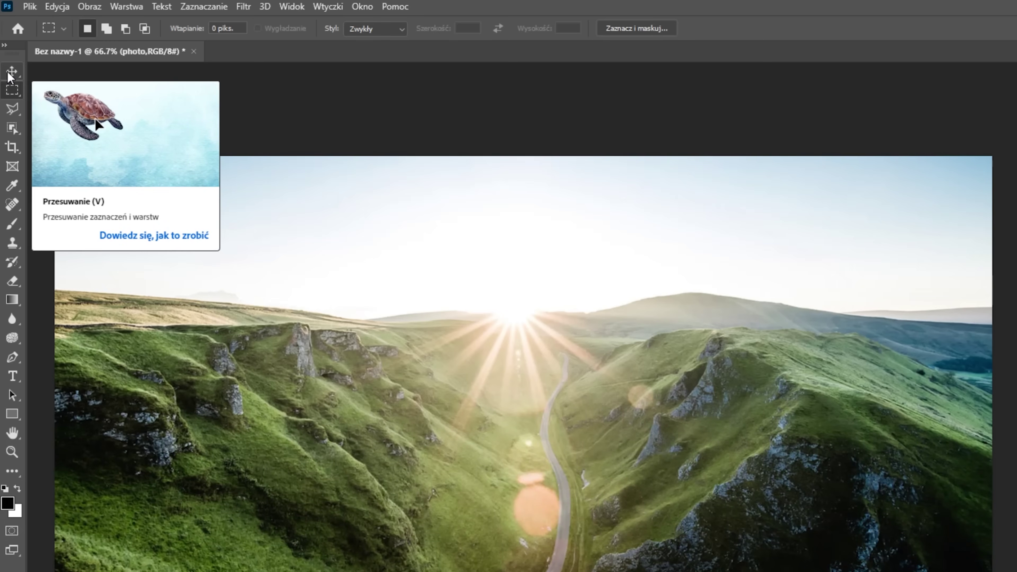
pyautogui.click(11, 72)
pyautogui.moveTo(325, 350); pyautogui.dragTo(327, 355)
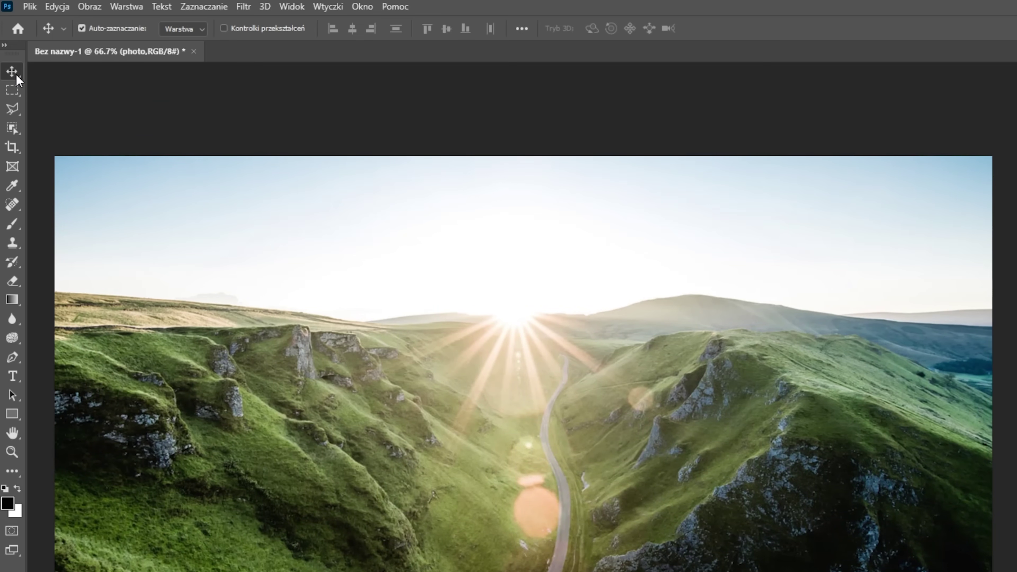
pyautogui.click(12, 96)
pyautogui.moveTo(150, 254); pyautogui.dragTo(698, 558)
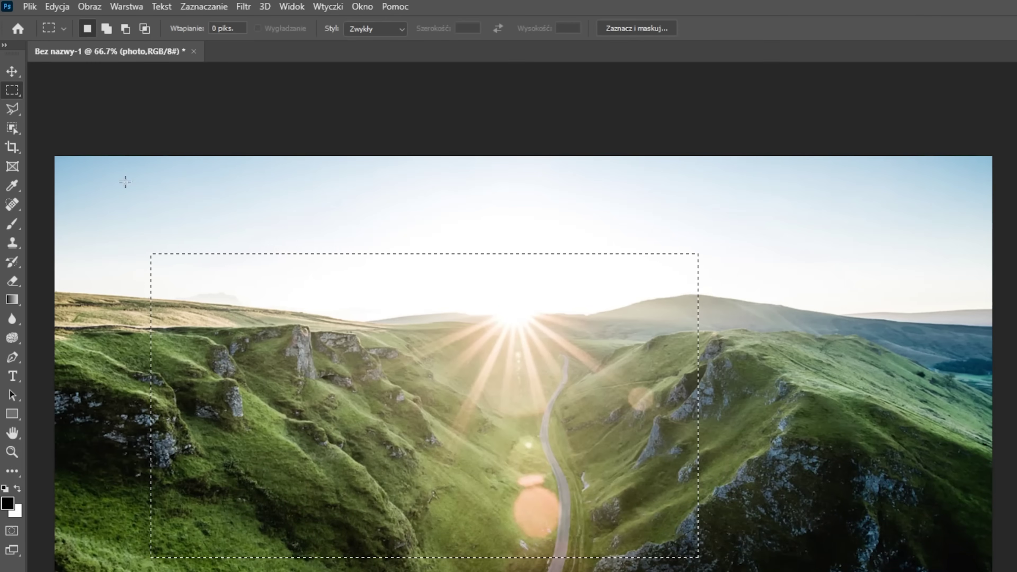
pyautogui.rightClick(17, 91)
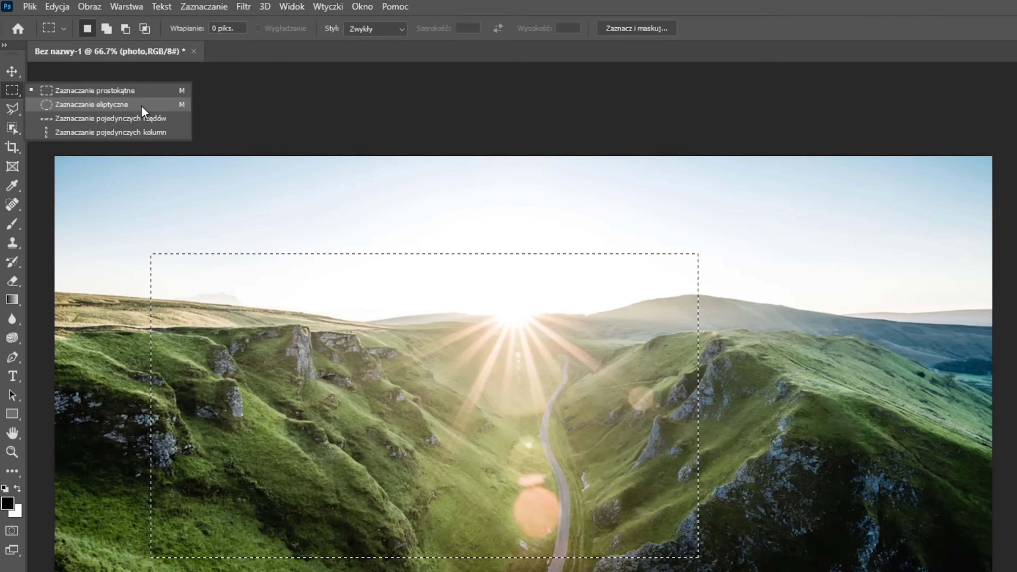
pyautogui.hotkey('ctrl', 'd')
pyautogui.press('v')
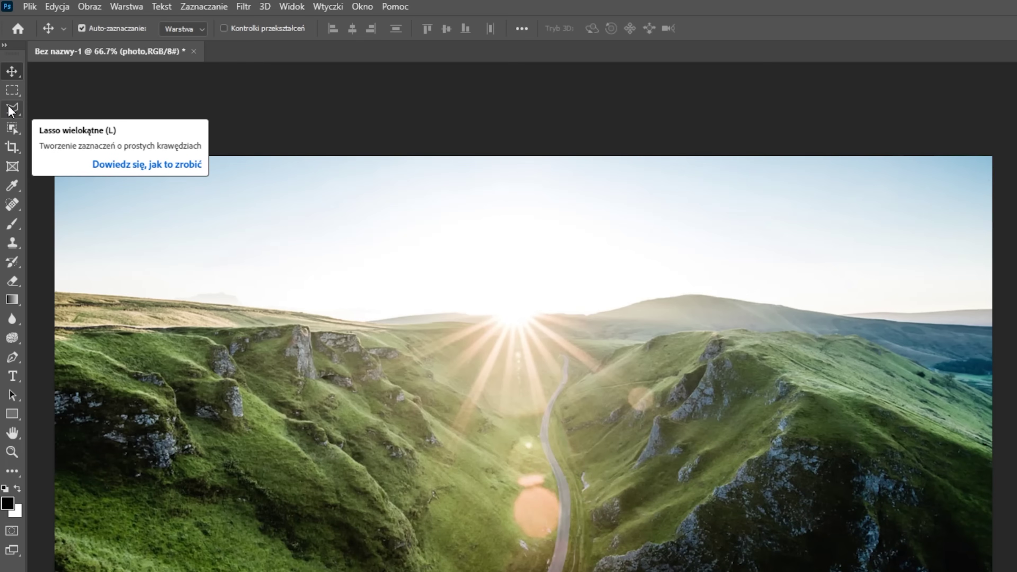
# Draw a freehand Lasso selection across the hills and sky
pyautogui.click(10, 108)
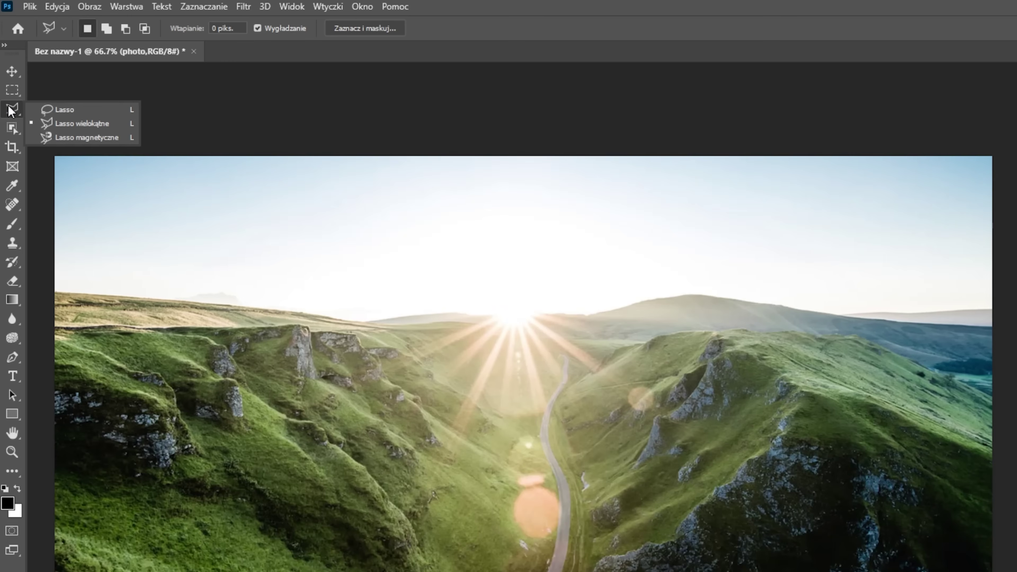
pyautogui.click(56, 110)
pyautogui.moveTo(229, 215)
pyautogui.mouseDown()
pyautogui.moveTo(291, 417)
pyautogui.moveTo(280, 239)
pyautogui.moveTo(226, 220)
pyautogui.mouseUp()
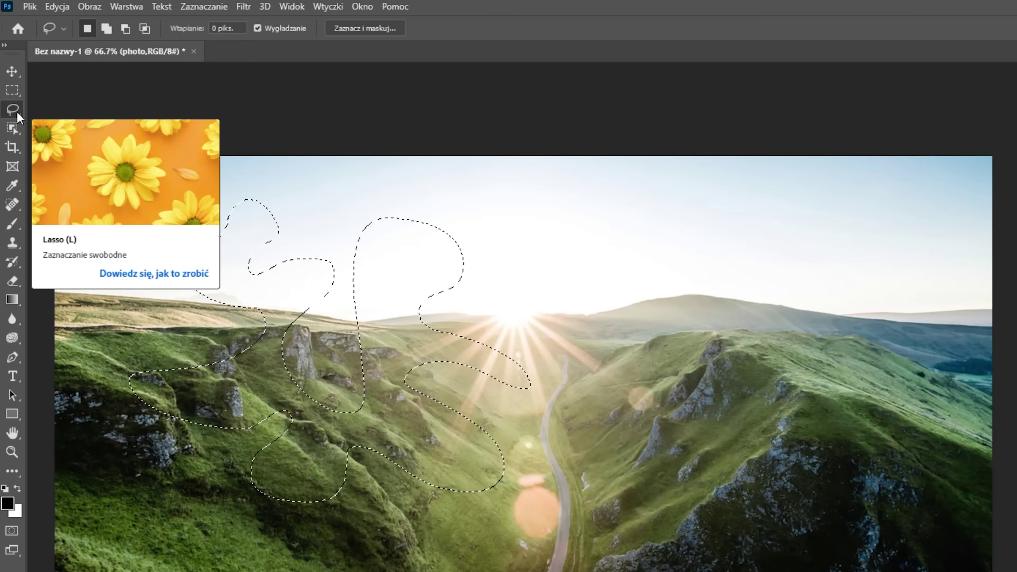
# Magic Wand-select the rocks, upper-left ridge, green slope, lens flare and sky
pyautogui.click(12, 129)
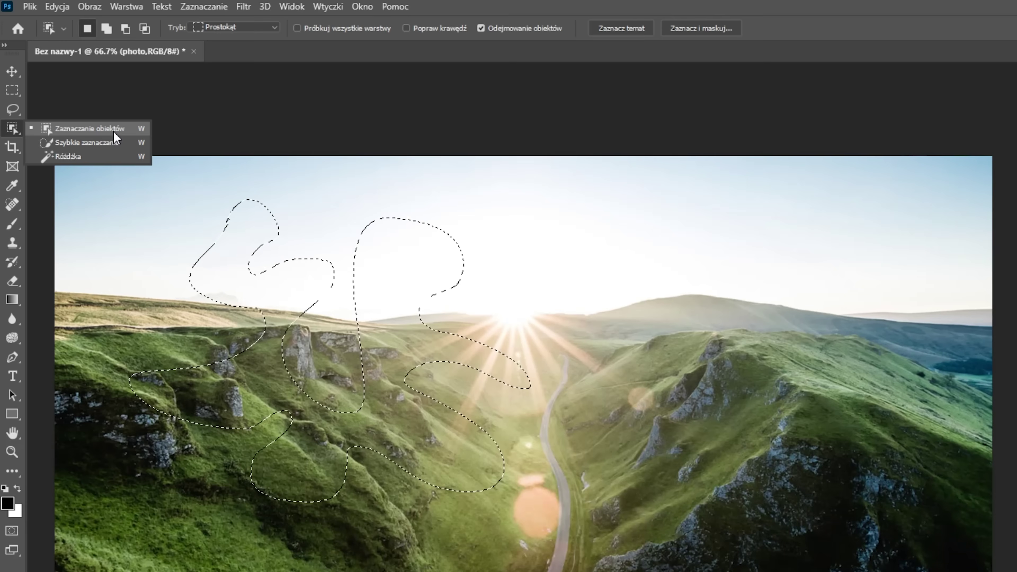
pyautogui.click(98, 157)
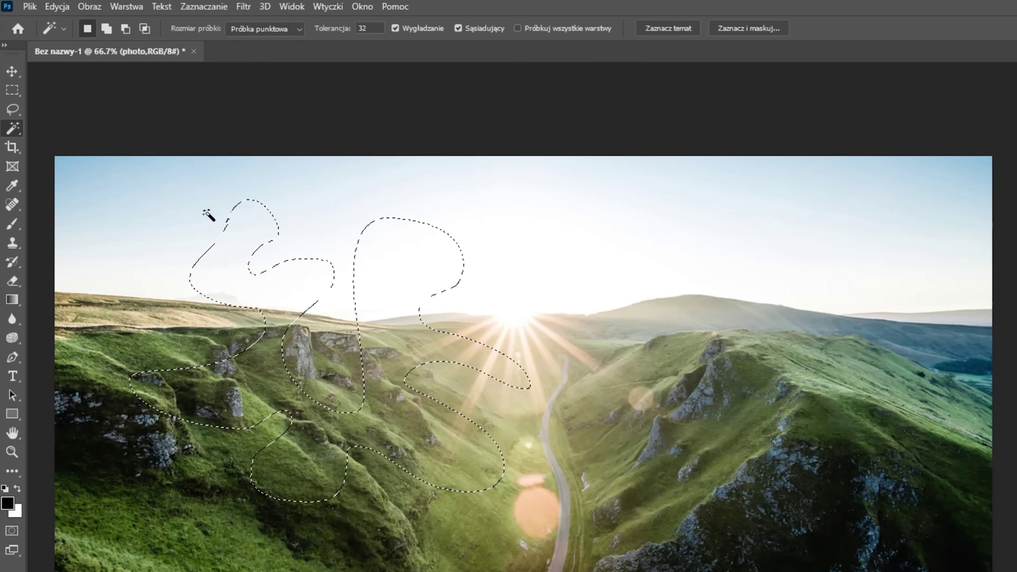
pyautogui.click(861, 501)
pyautogui.click(198, 356)
pyautogui.click(295, 469)
pyautogui.click(536, 511)
pyautogui.click(525, 339)
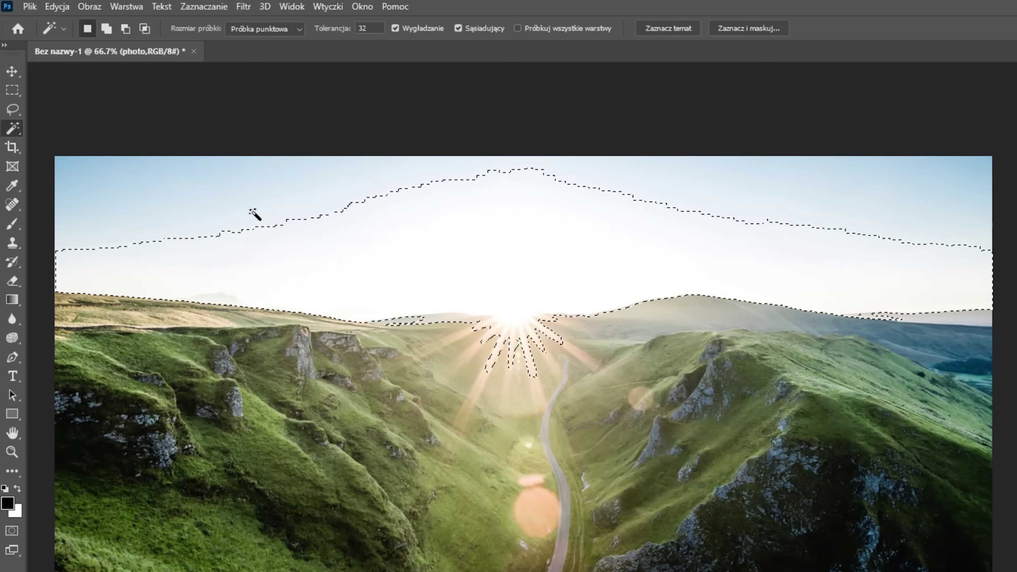
# Switch to Object Selection and clear the current selection
pyautogui.rightClick(15, 129)
pyautogui.click(47, 132)
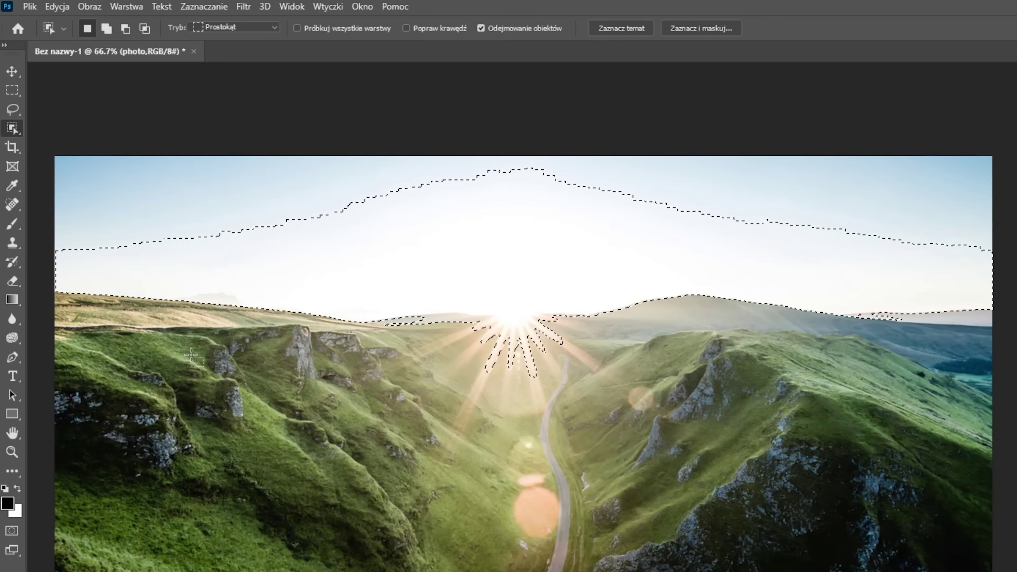
pyautogui.hotkey('ctrl', 'd')
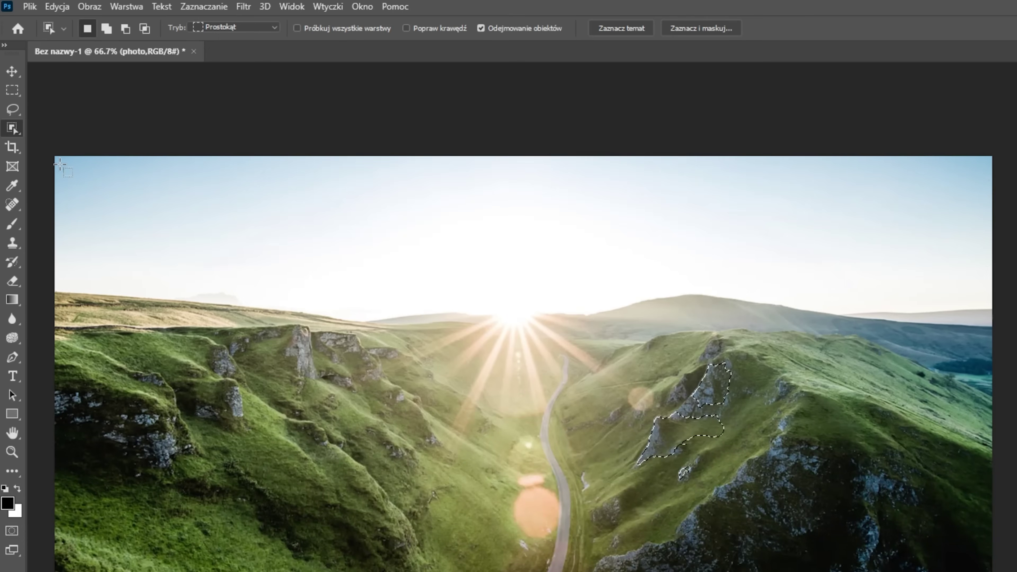
# Draw a crop area, then cancel it to keep the full image
pyautogui.click(14, 151)
pyautogui.moveTo(654, 371)
pyautogui.mouseDown()
pyautogui.moveTo(419, 317)
pyautogui.moveTo(463, 279)
pyautogui.mouseUp()
pyautogui.press('Escape')
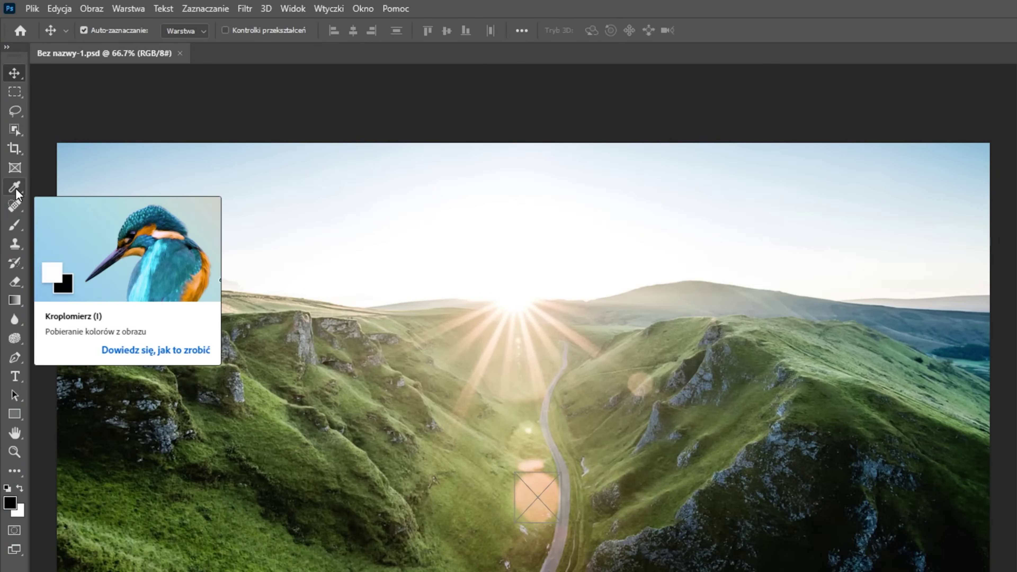
# Sample a dark green from the lower-left hillside with the Eyedropper
pyautogui.click(16, 190)
pyautogui.moveTo(277, 393)
pyautogui.mouseDown()
pyautogui.moveTo(506, 364)
pyautogui.moveTo(227, 298)
pyautogui.mouseUp()
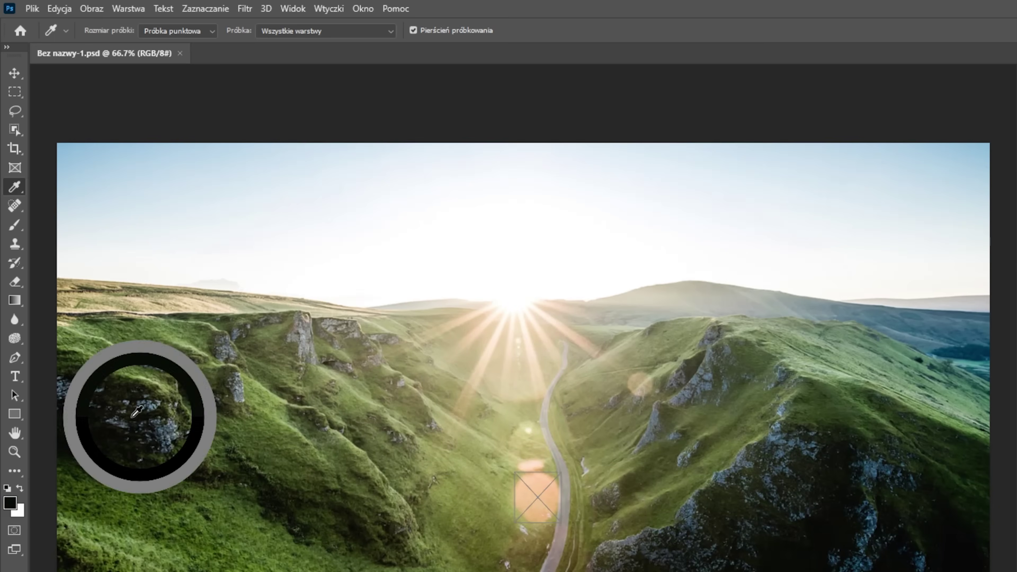
pyautogui.moveTo(223, 303); pyautogui.dragTo(251, 351)
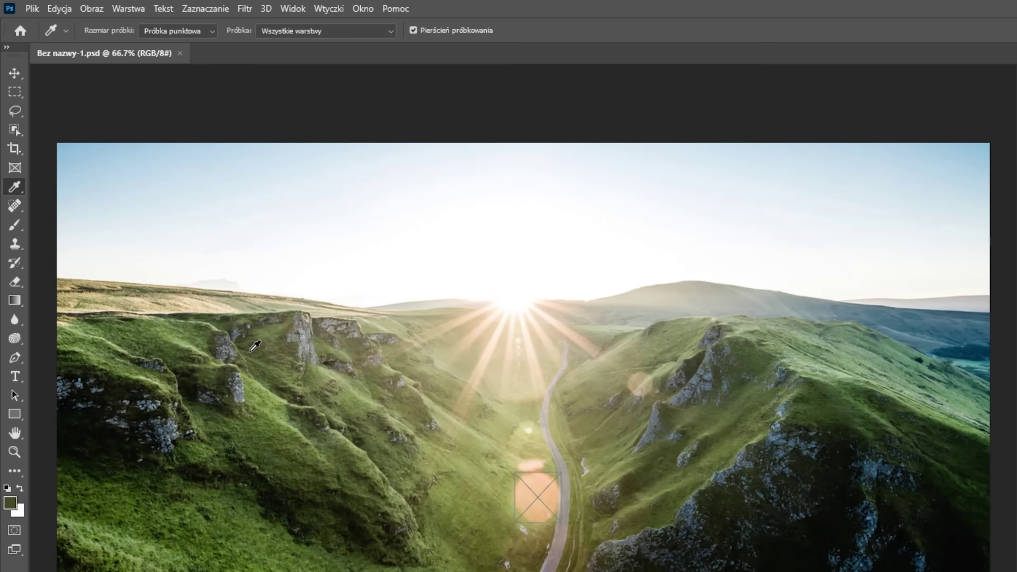
pyautogui.press('v')
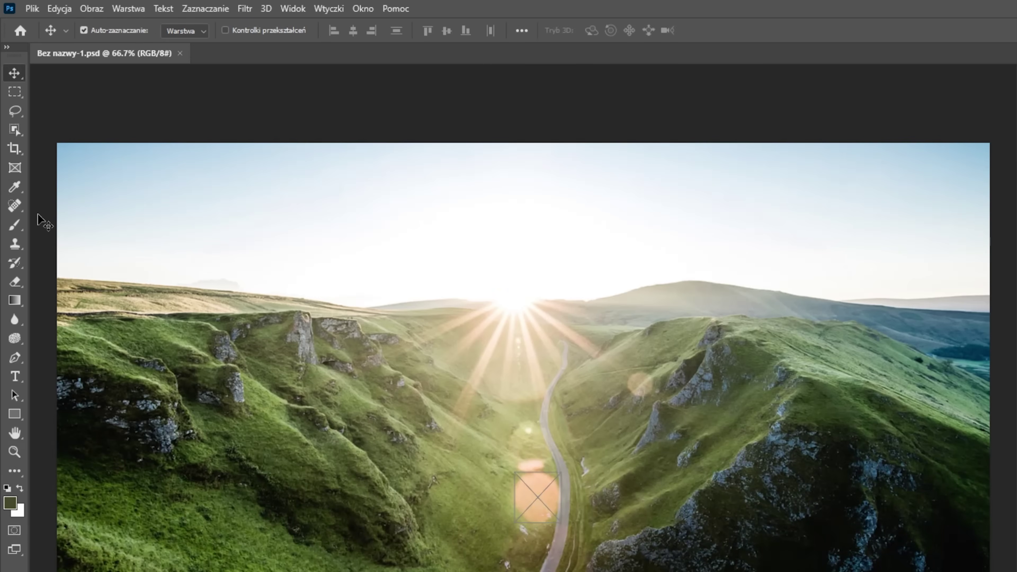
# Spot-heal the orange flare, white streak and hillside rock outcrops
pyautogui.click(16, 207)
pyautogui.moveTo(516, 464)
pyautogui.mouseDown()
pyautogui.moveTo(557, 475)
pyautogui.moveTo(554, 515)
pyautogui.mouseUp()
pyautogui.moveTo(632, 380); pyautogui.dragTo(643, 395)
pyautogui.moveTo(242, 406); pyautogui.dragTo(240, 403)
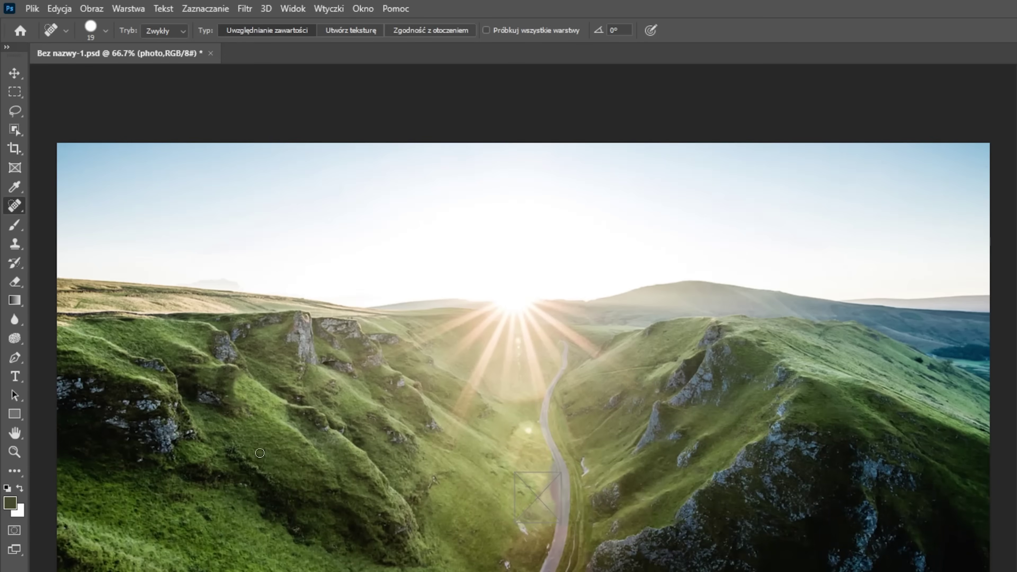
pyautogui.moveTo(528, 535); pyautogui.dragTo(519, 515)
pyautogui.moveTo(235, 359); pyautogui.dragTo(222, 341)
pyautogui.moveTo(302, 362); pyautogui.dragTo(297, 339)
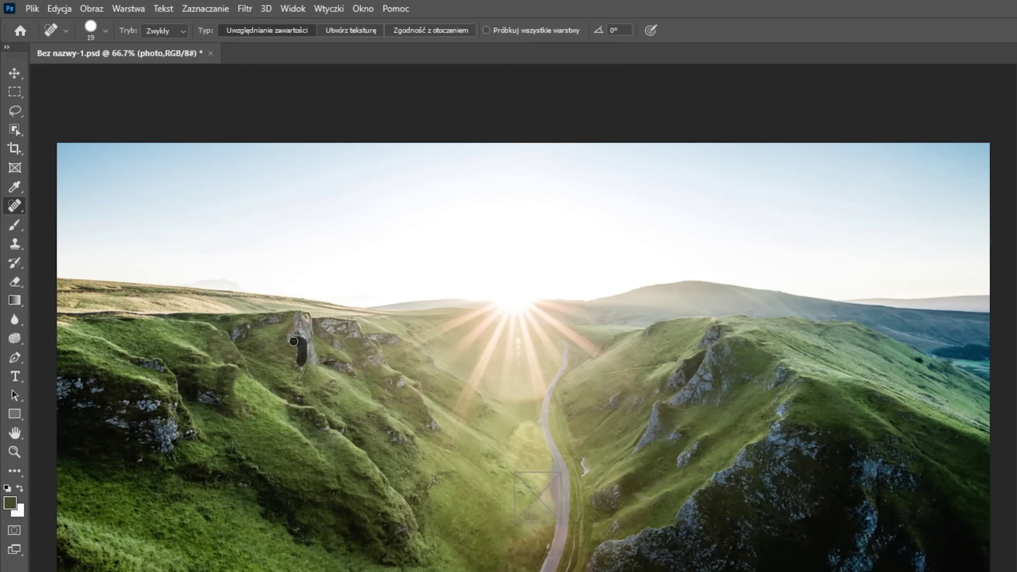
# Paint a dark smiley face in the sky with the Brush
pyautogui.click(15, 225)
pyautogui.moveTo(239, 216); pyautogui.dragTo(319, 237)
pyautogui.moveTo(266, 185)
pyautogui.mouseDown()
pyautogui.moveTo(296, 183)
pyautogui.moveTo(278, 228)
pyautogui.mouseUp()
pyautogui.press('v')
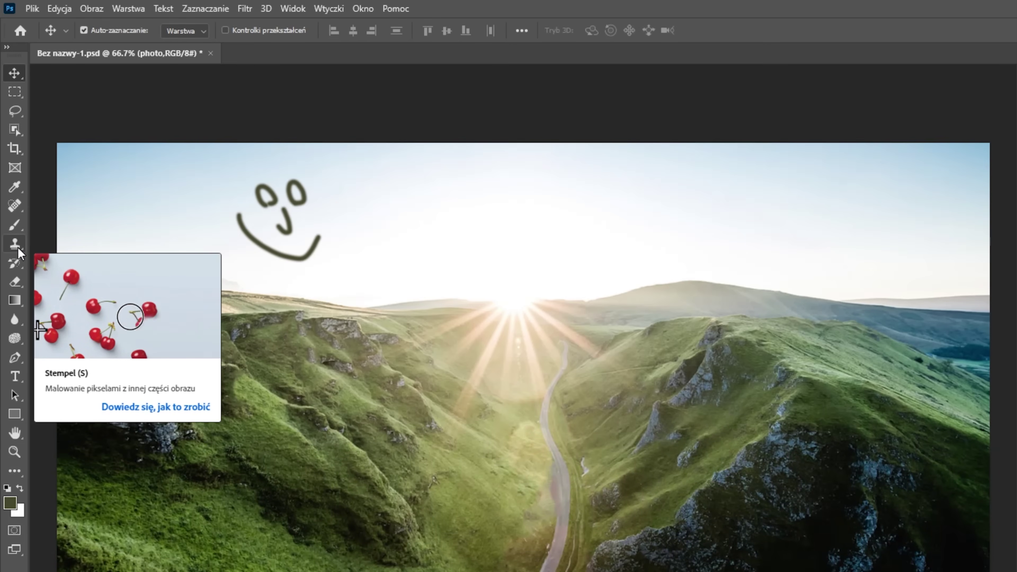
# Clone-stamp a second smiley face, eyes and smile included, to the right of the original
pyautogui.click(18, 249)
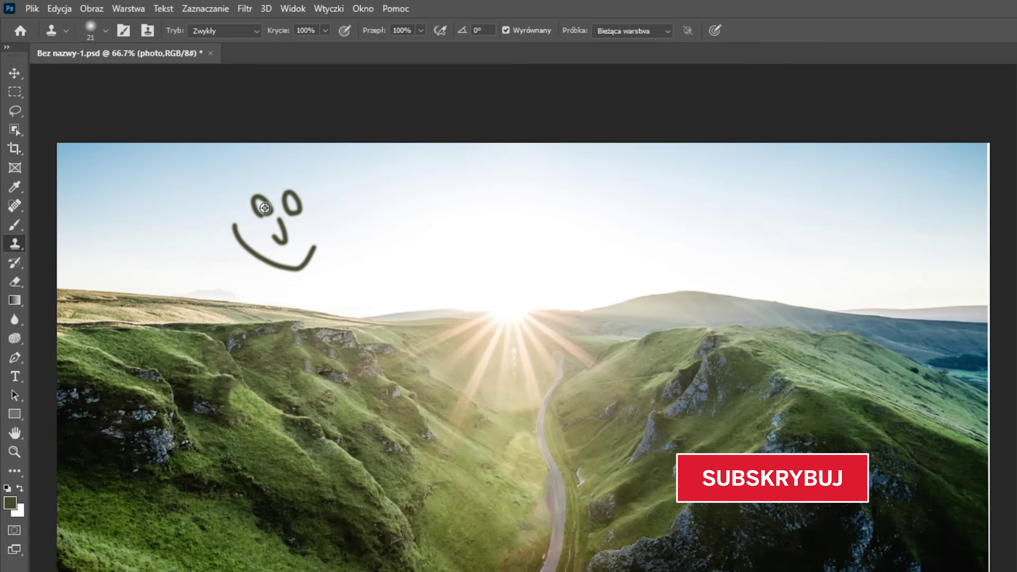
pyautogui.moveTo(350, 247); pyautogui.dragTo(418, 252)
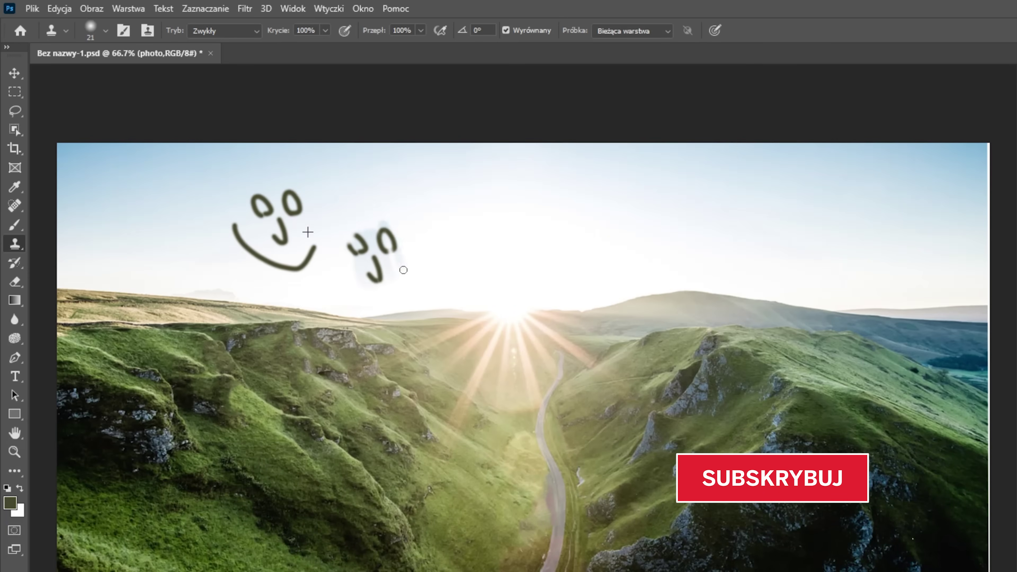
pyautogui.moveTo(353, 235); pyautogui.dragTo(360, 255)
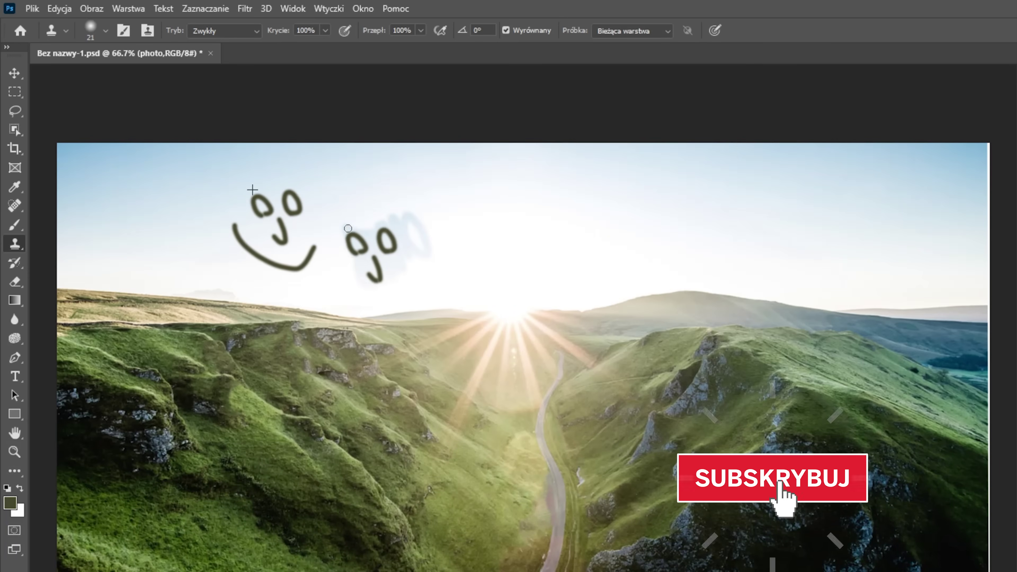
pyautogui.moveTo(358, 295)
pyautogui.mouseDown()
pyautogui.moveTo(395, 305)
pyautogui.moveTo(409, 270)
pyautogui.mouseUp()
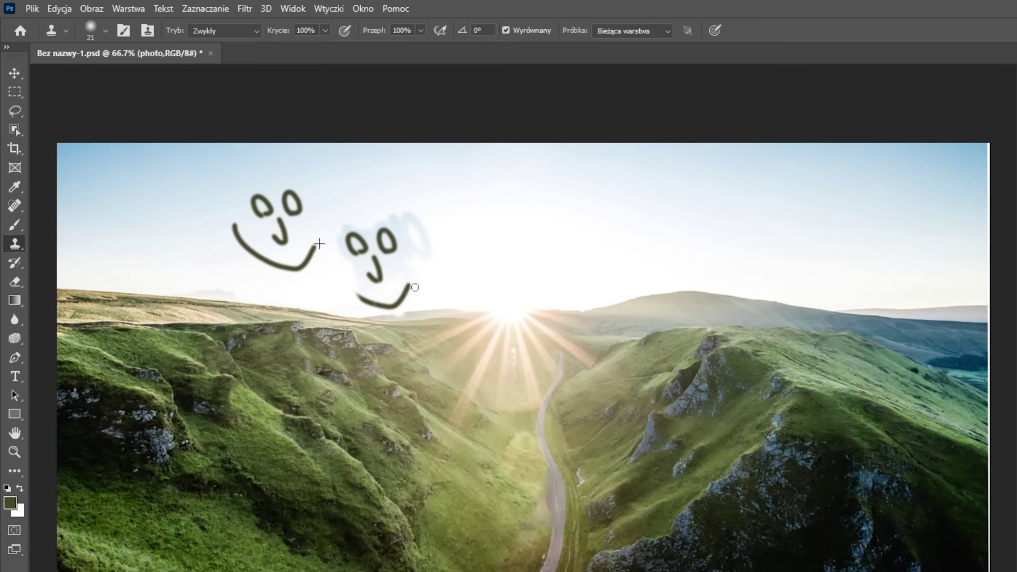
pyautogui.moveTo(356, 292)
pyautogui.mouseDown()
pyautogui.moveTo(336, 278)
pyautogui.moveTo(330, 255)
pyautogui.mouseUp()
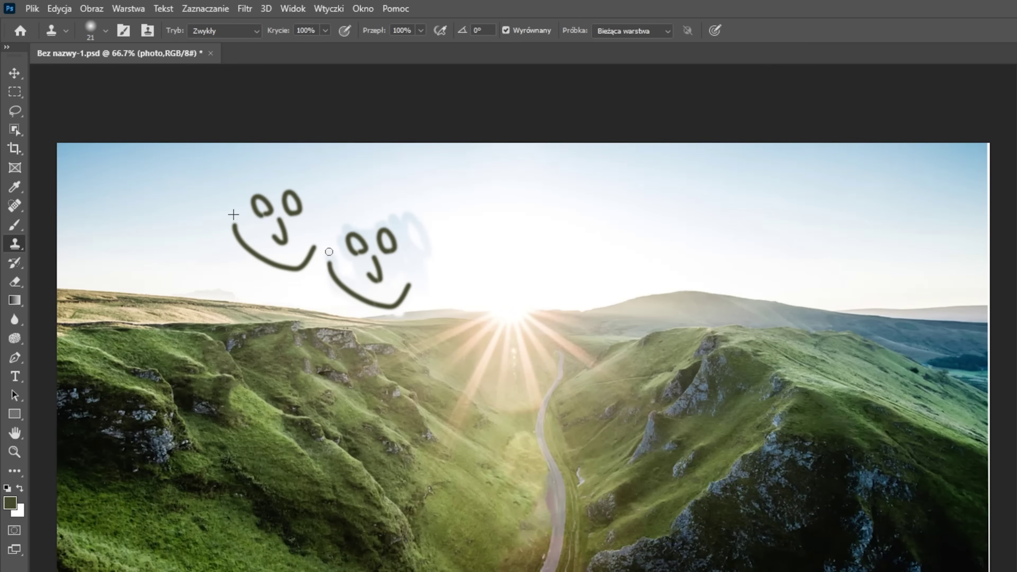
# Erase the second smiley from the sky with the History Brush and a 300 px Eraser
pyautogui.click(14, 263)
pyautogui.moveTo(351, 260)
pyautogui.mouseDown()
pyautogui.moveTo(367, 255)
pyautogui.moveTo(378, 277)
pyautogui.moveTo(387, 229)
pyautogui.moveTo(409, 260)
pyautogui.moveTo(423, 241)
pyautogui.moveTo(424, 313)
pyautogui.moveTo(65, 285)
pyautogui.moveTo(273, 299)
pyautogui.moveTo(92, 300)
pyautogui.moveTo(419, 319)
pyautogui.moveTo(728, 289)
pyautogui.moveTo(785, 300)
pyautogui.mouseUp()
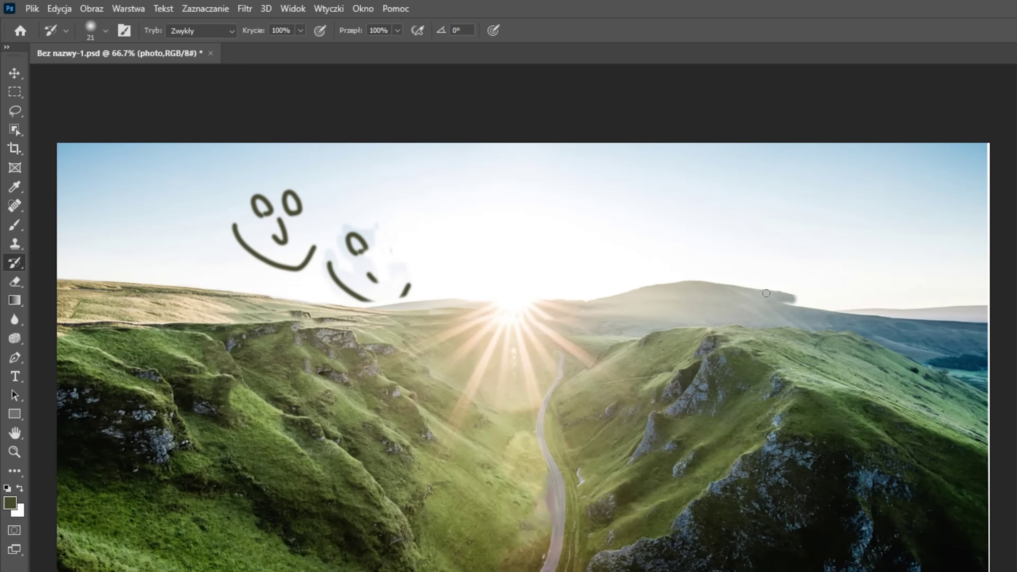
pyautogui.click(15, 282)
pyautogui.moveTo(333, 285)
pyautogui.mouseDown()
pyautogui.moveTo(421, 261)
pyautogui.moveTo(211, 268)
pyautogui.moveTo(323, 302)
pyautogui.moveTo(314, 326)
pyautogui.mouseUp()
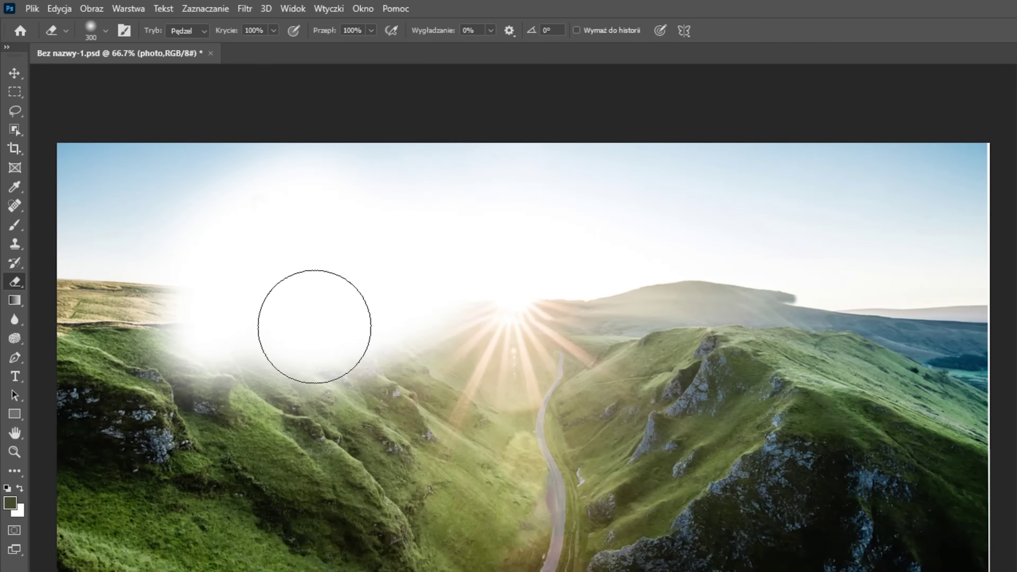
# Try several dark-to-white gradient fills across the photo, then undo them
pyautogui.click(14, 301)
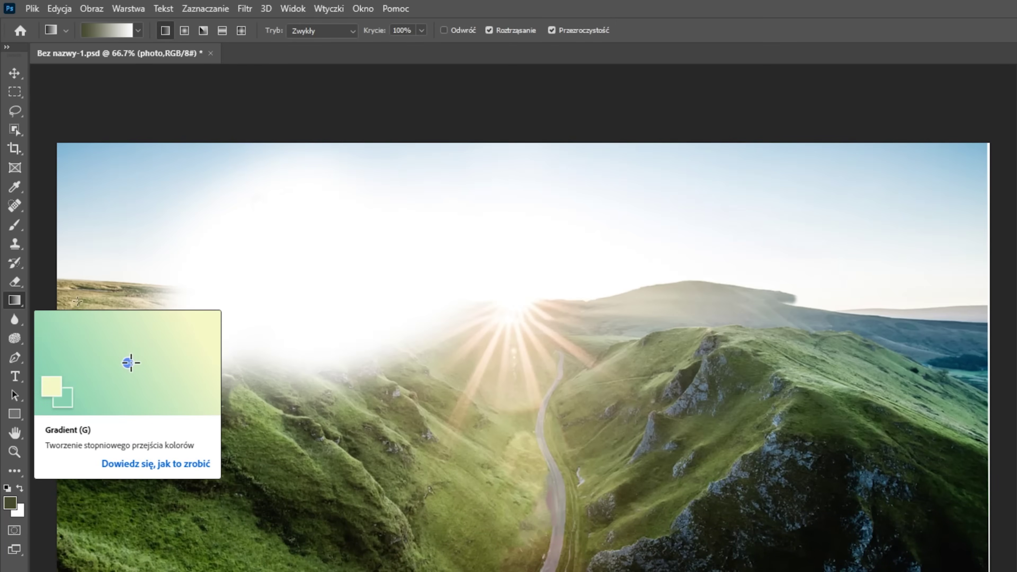
pyautogui.moveTo(225, 150); pyautogui.dragTo(373, 334)
pyautogui.moveTo(376, 455); pyautogui.dragTo(373, 303)
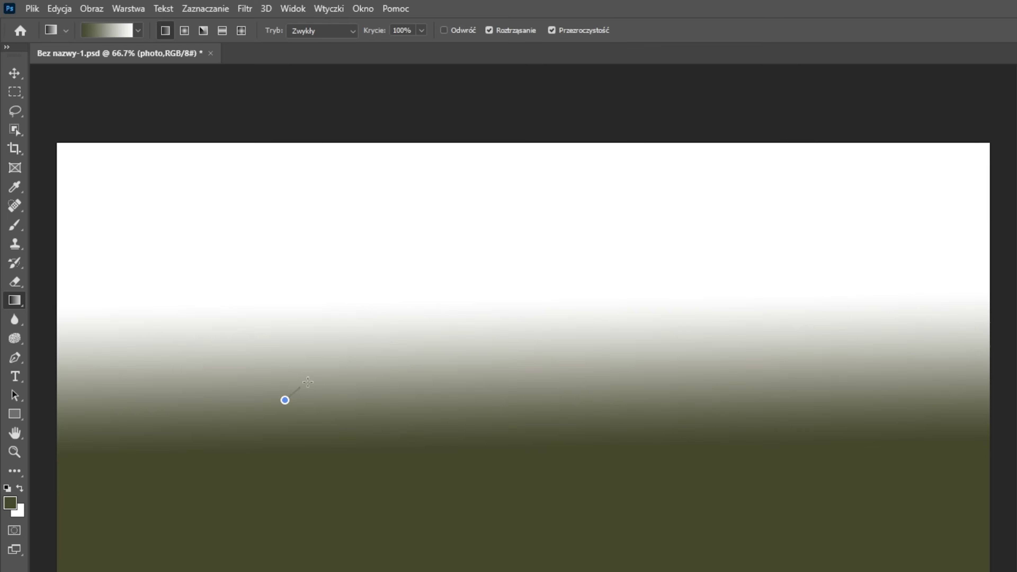
pyautogui.moveTo(307, 382); pyautogui.dragTo(393, 336)
pyautogui.moveTo(491, 309); pyautogui.dragTo(341, 382)
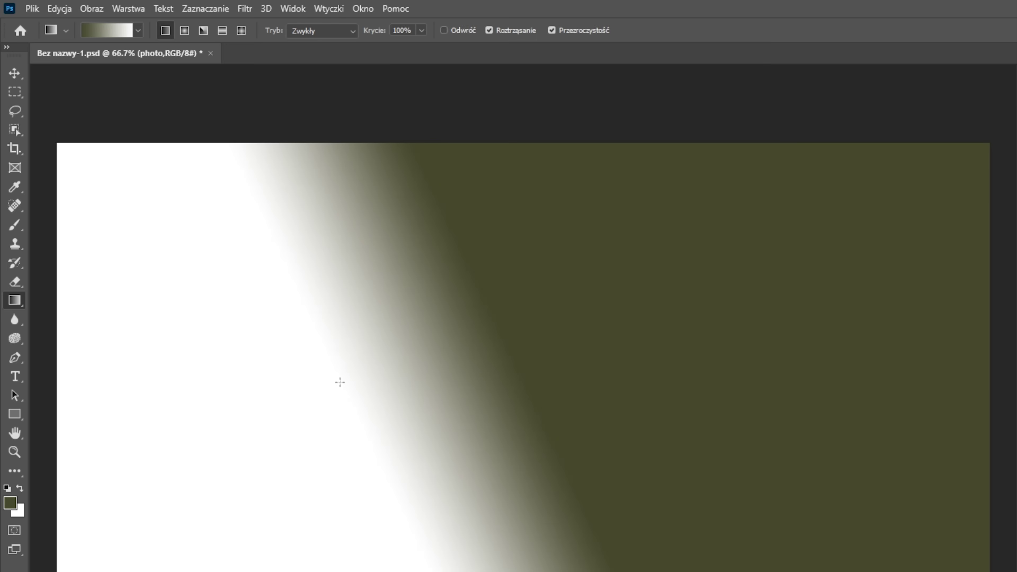
pyautogui.hotkey('ctrl', 'z')
pyautogui.hotkey('ctrl', 'z')
pyautogui.hotkey('ctrl', 'z')
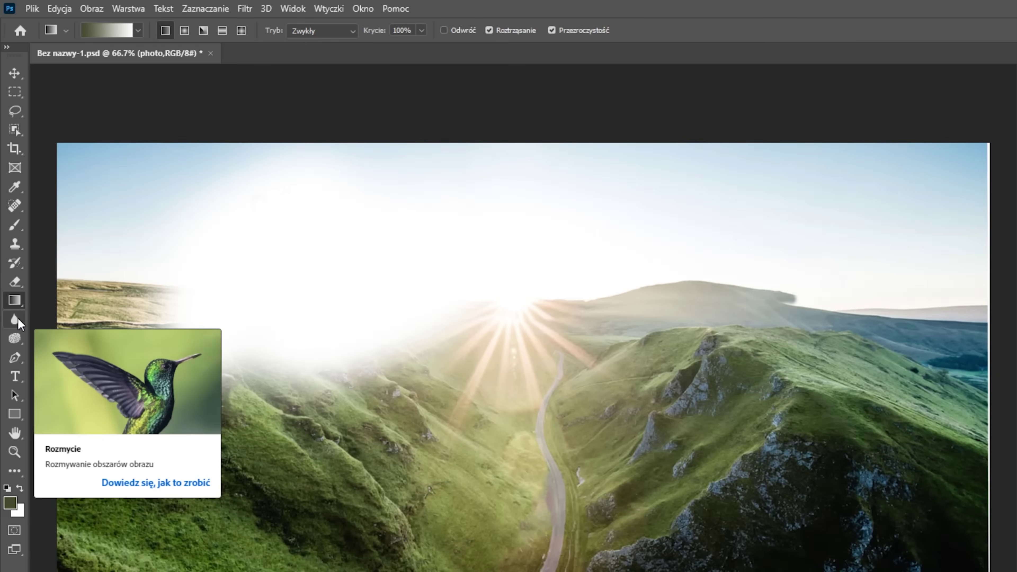
# Desaturate the upper-left and right-side hills to grey with a 175 px Sponge
pyautogui.click(15, 320)
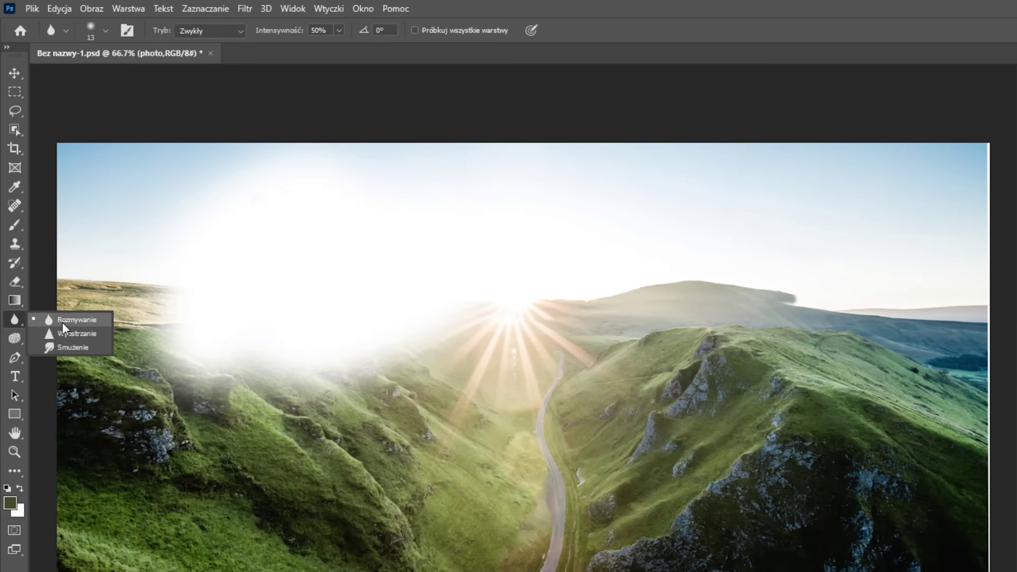
pyautogui.click(94, 321)
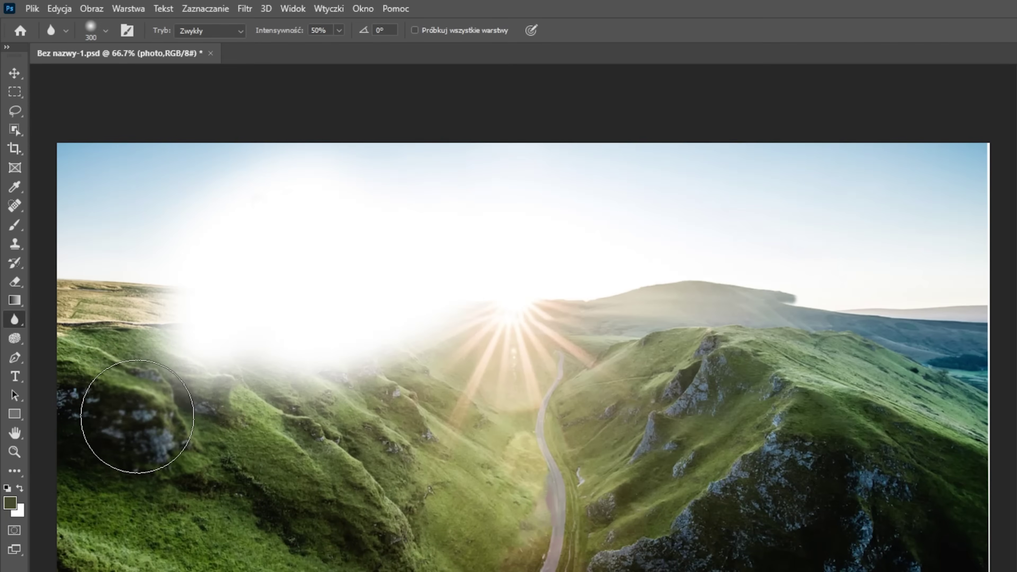
pyautogui.click(14, 339)
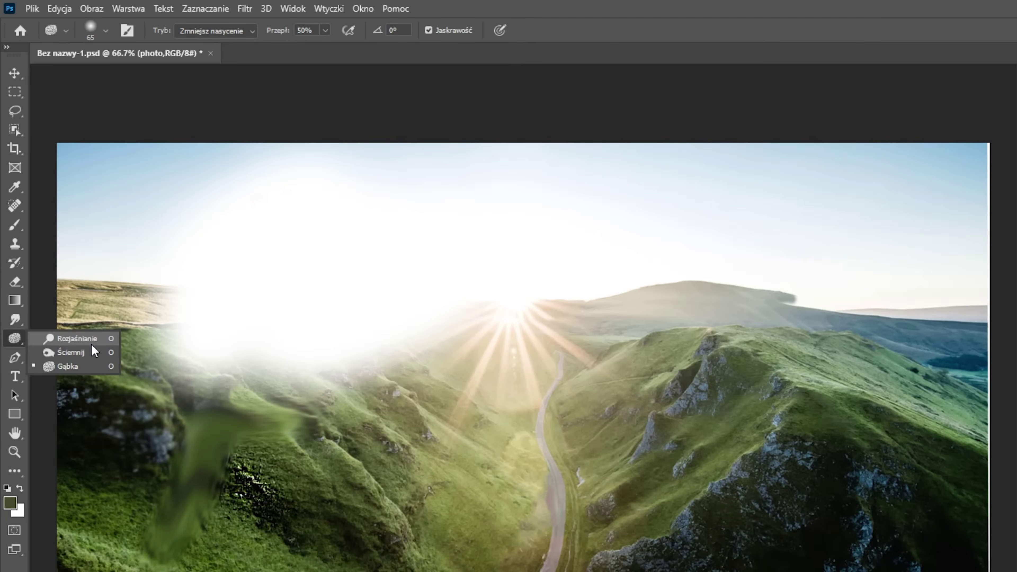
pyautogui.press('Escape')
pyautogui.press(']')
pyautogui.press(']')
pyautogui.press(']')
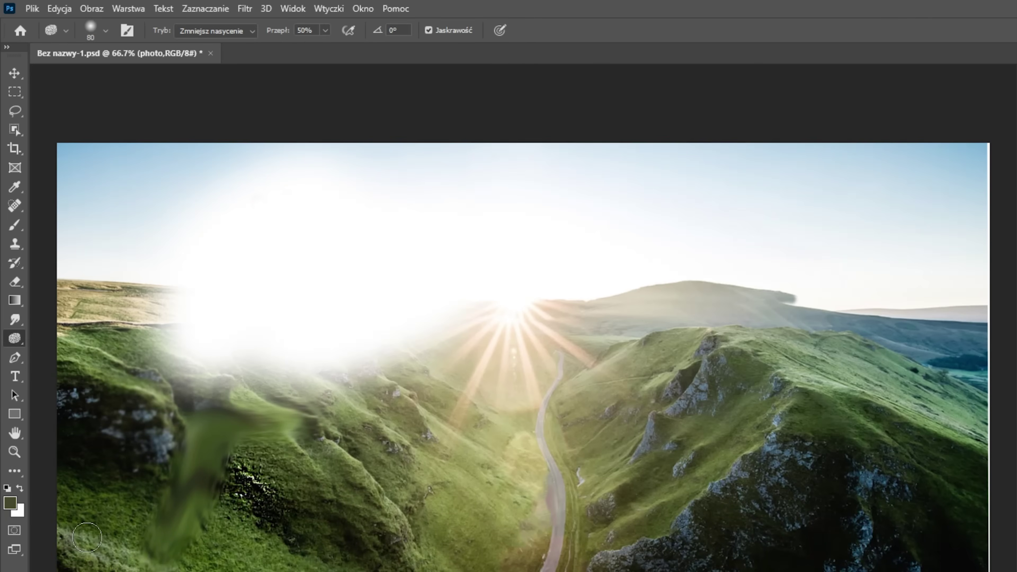
pyautogui.moveTo(131, 292); pyautogui.dragTo(236, 367)
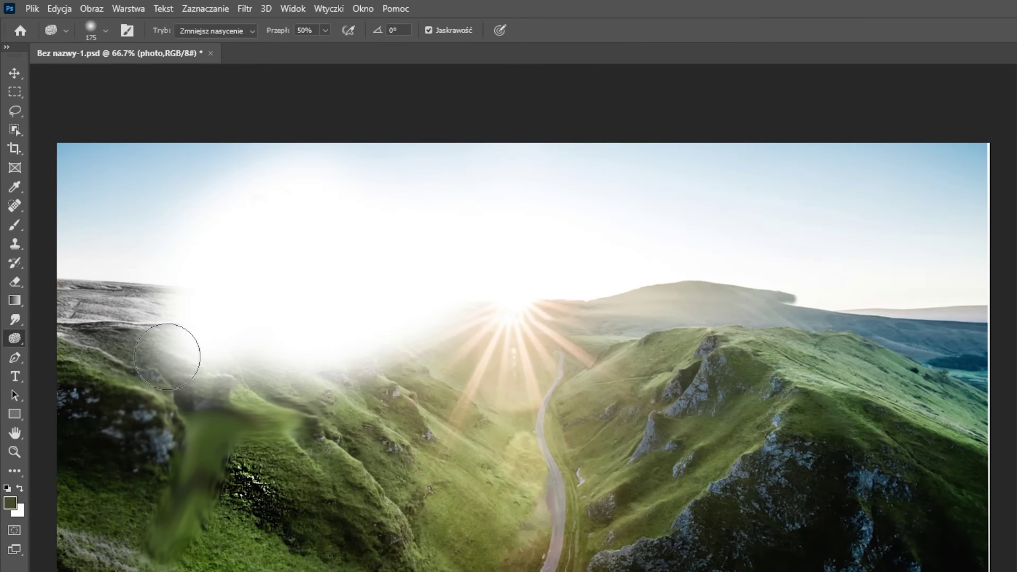
pyautogui.moveTo(593, 333); pyautogui.dragTo(554, 348)
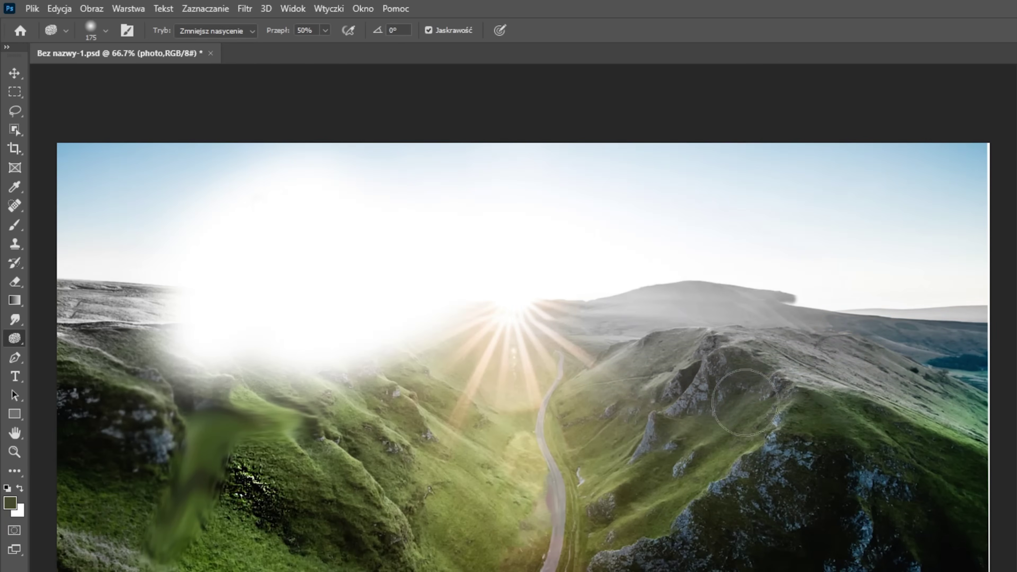
# Draw a closed curved Pen path looping through the sky and over the hills
pyautogui.click(15, 358)
pyautogui.click(181, 265)
pyautogui.moveTo(333, 223); pyautogui.dragTo(361, 213)
pyautogui.moveTo(427, 242); pyautogui.dragTo(437, 272)
pyautogui.moveTo(397, 339); pyautogui.dragTo(369, 341)
pyautogui.moveTo(145, 402); pyautogui.dragTo(145, 356)
pyautogui.click(179, 323)
pyautogui.moveTo(180, 265); pyautogui.dragTo(227, 193)
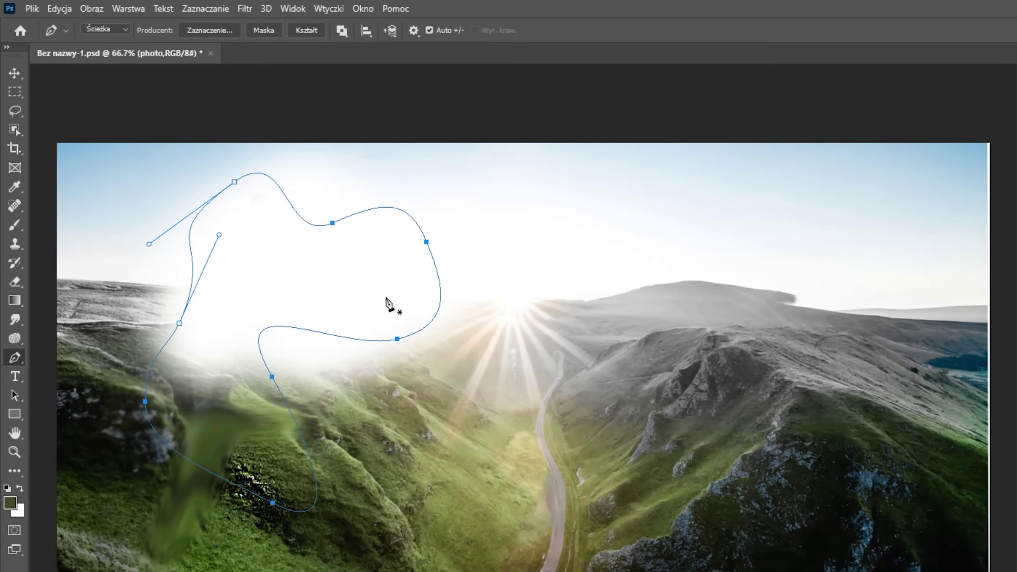
pyautogui.hotkey('ctrl', 'z')
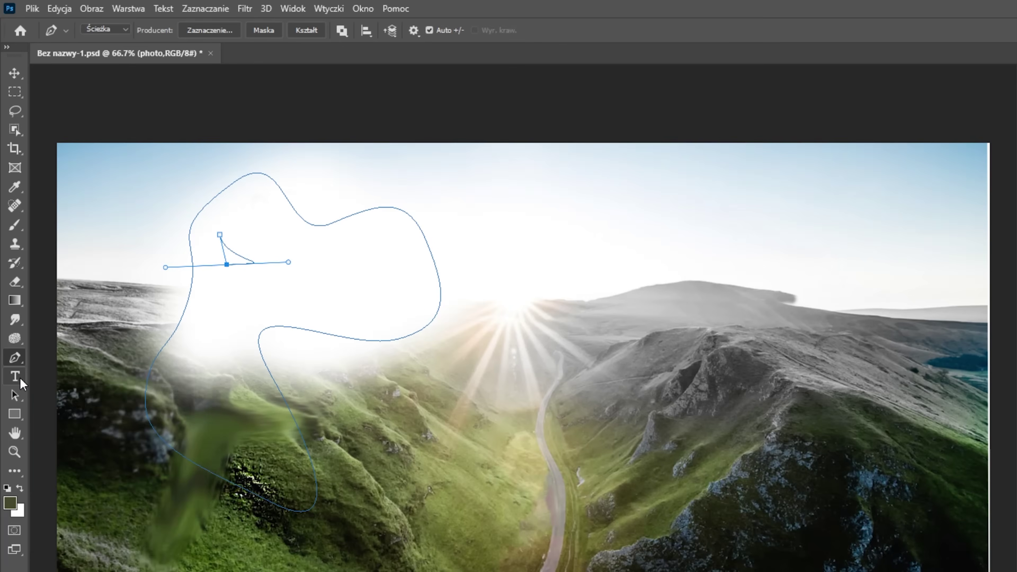
# Add the 'SUBSKRYBUJ CINE JERA' title in the sky, enlarged to about 126 pt and tilted
pyautogui.click(500, 235)
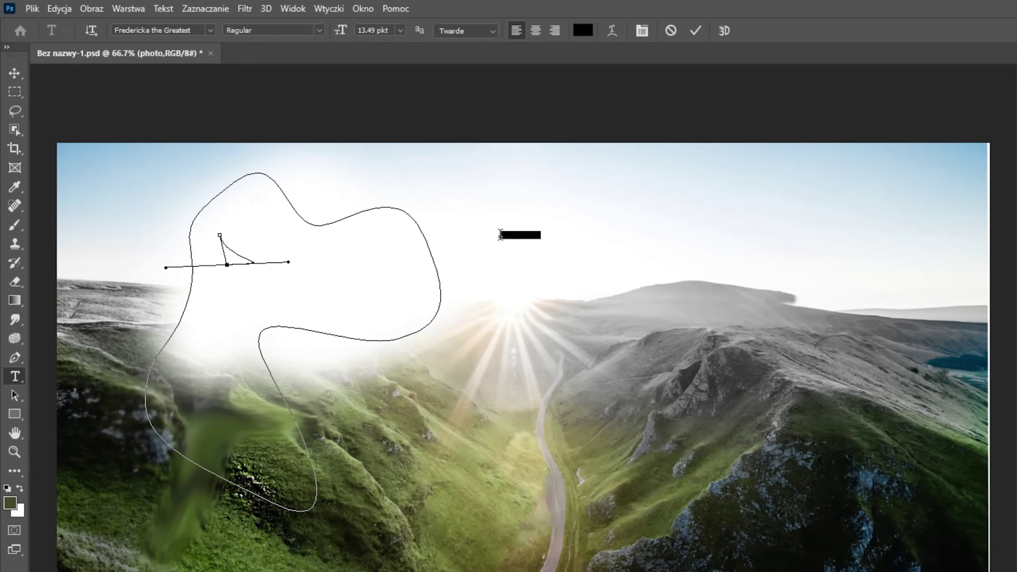
pyautogui.write('SUBSKRYBUJ CINE JERA')
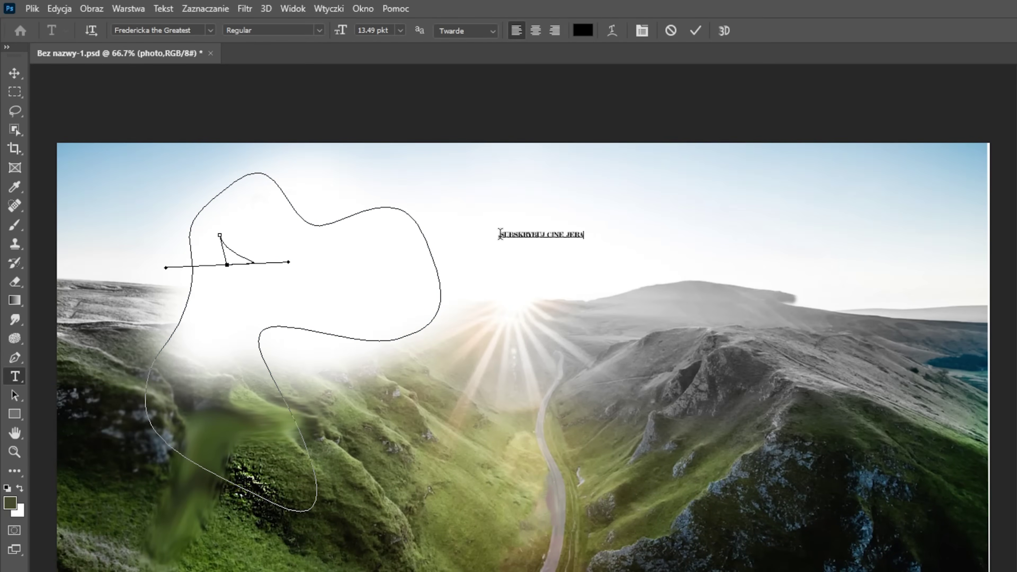
pyautogui.moveTo(500, 232); pyautogui.dragTo(343, 168)
pyautogui.moveTo(618, 236); pyautogui.dragTo(752, 230)
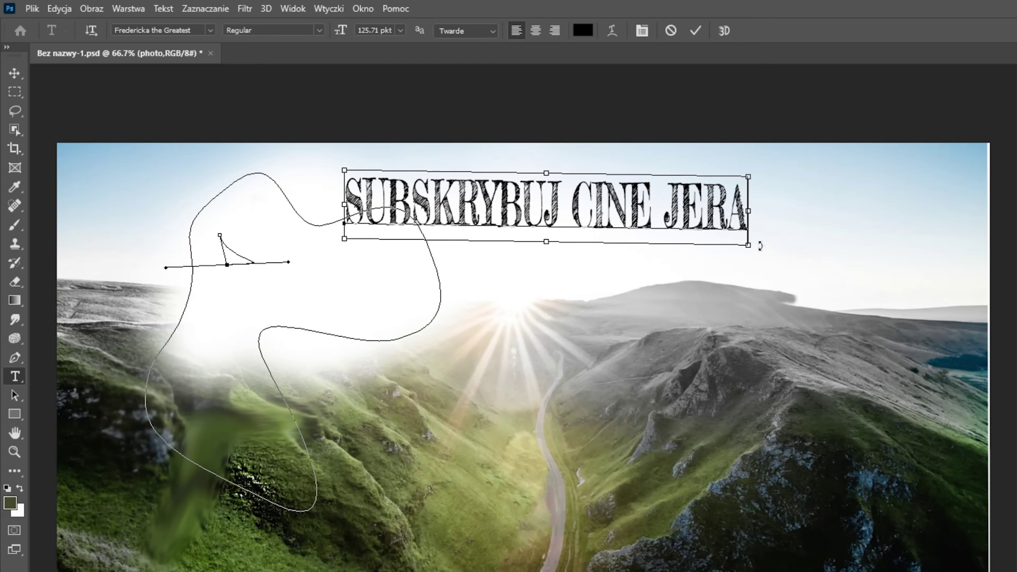
pyautogui.moveTo(760, 242); pyautogui.dragTo(471, 234)
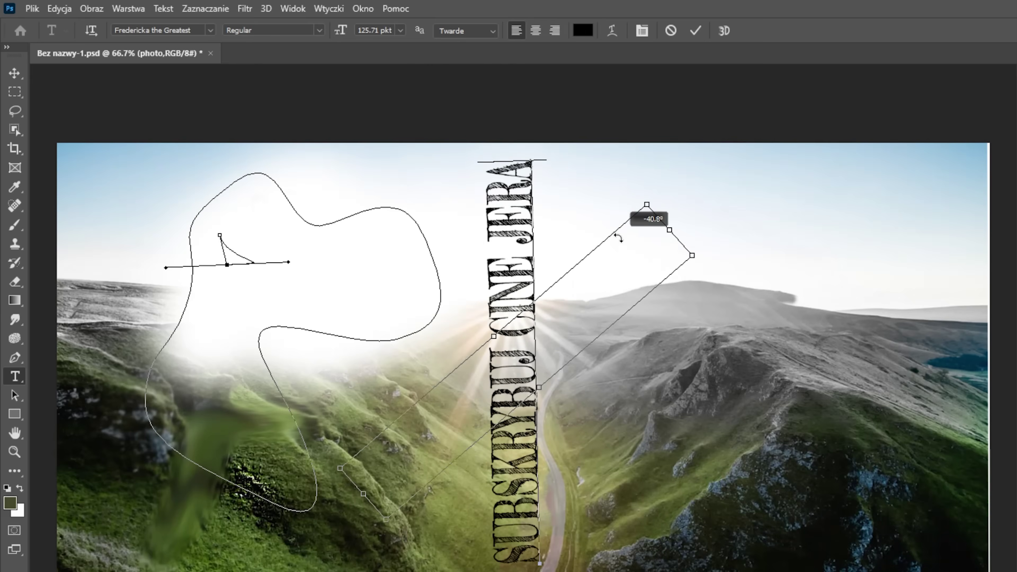
pyautogui.moveTo(472, 234); pyautogui.dragTo(688, 272)
pyautogui.moveTo(503, 252); pyautogui.dragTo(536, 262)
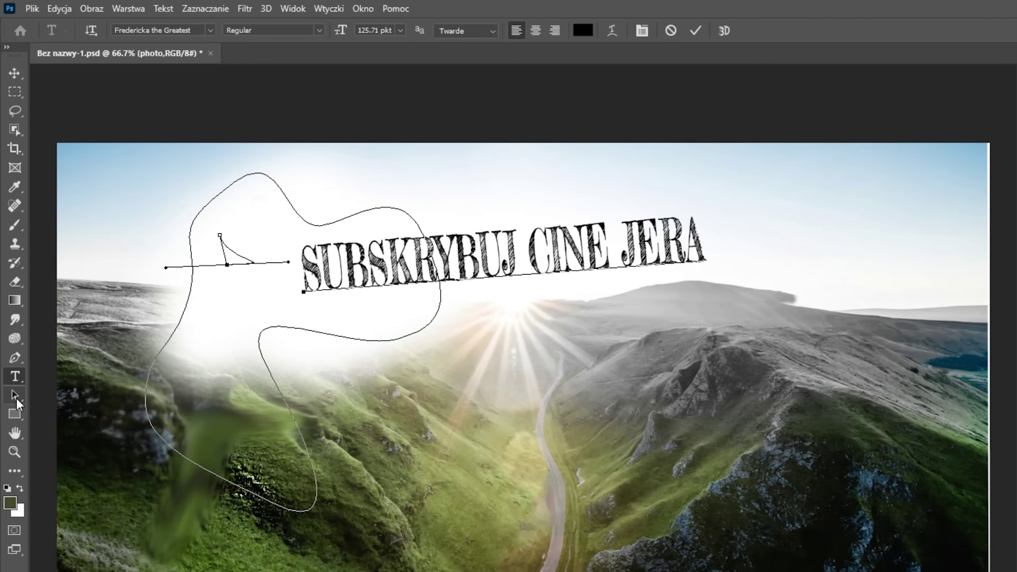
pyautogui.click(15, 396)
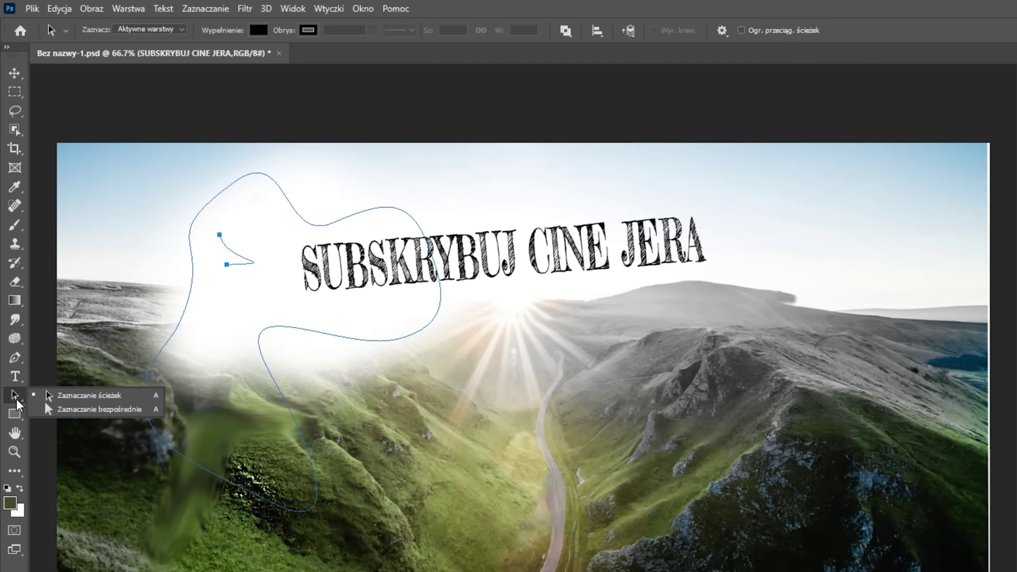
# Move the curved path down and left over the left hills
pyautogui.click(291, 398)
pyautogui.click(293, 421)
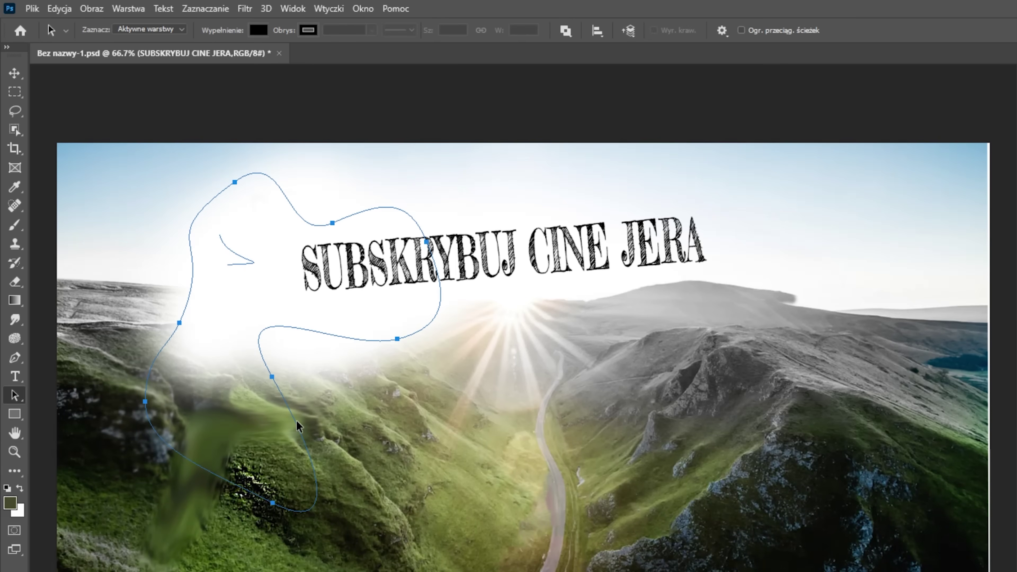
pyautogui.moveTo(277, 382); pyautogui.dragTo(256, 523)
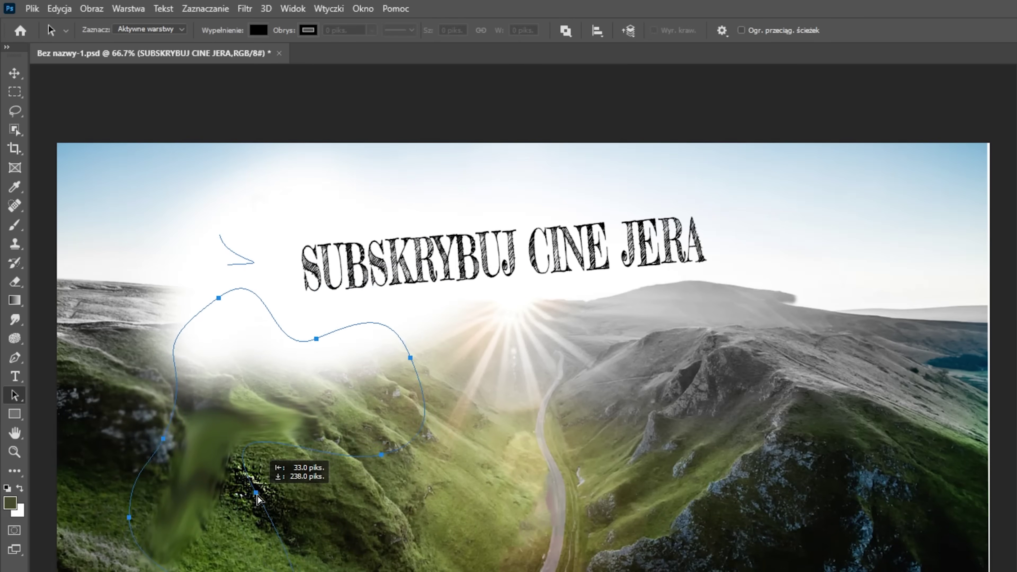
pyautogui.moveTo(255, 523); pyautogui.dragTo(227, 493)
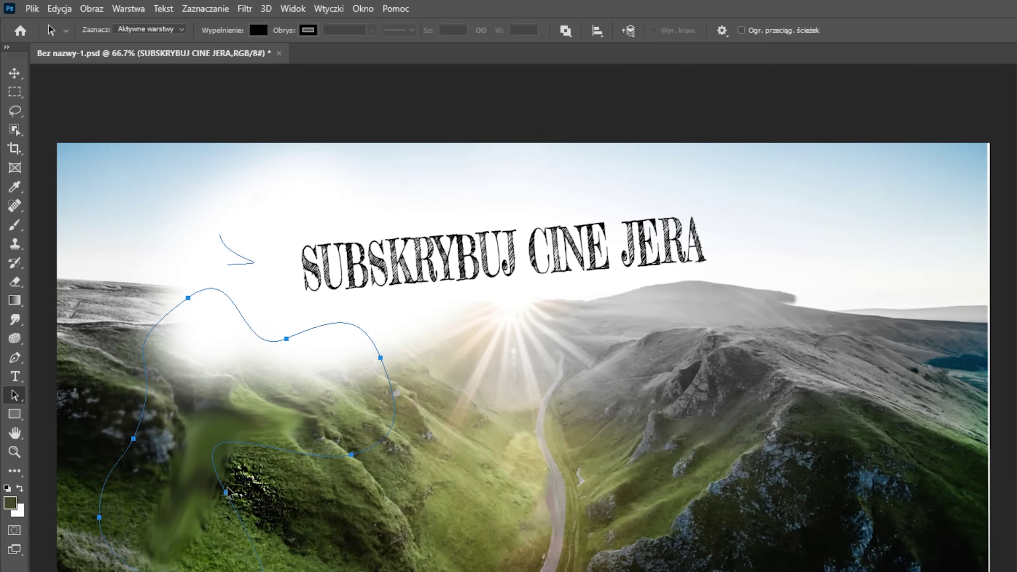
# Draw several overlapping dark pentagons with the 5-sided Polygon tool on the left
pyautogui.rightClick(14, 414)
pyautogui.click(97, 470)
pyautogui.moveTo(187, 390); pyautogui.dragTo(307, 505)
pyautogui.moveTo(297, 296); pyautogui.dragTo(199, 249)
pyautogui.moveTo(199, 333); pyautogui.dragTo(132, 218)
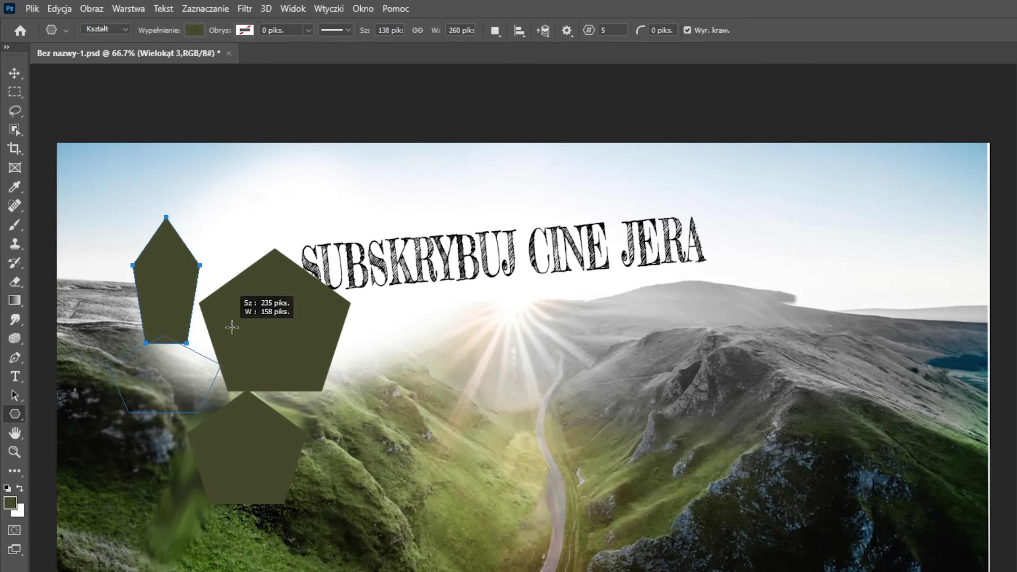
pyautogui.moveTo(106, 412); pyautogui.dragTo(273, 312)
pyautogui.click(14, 433)
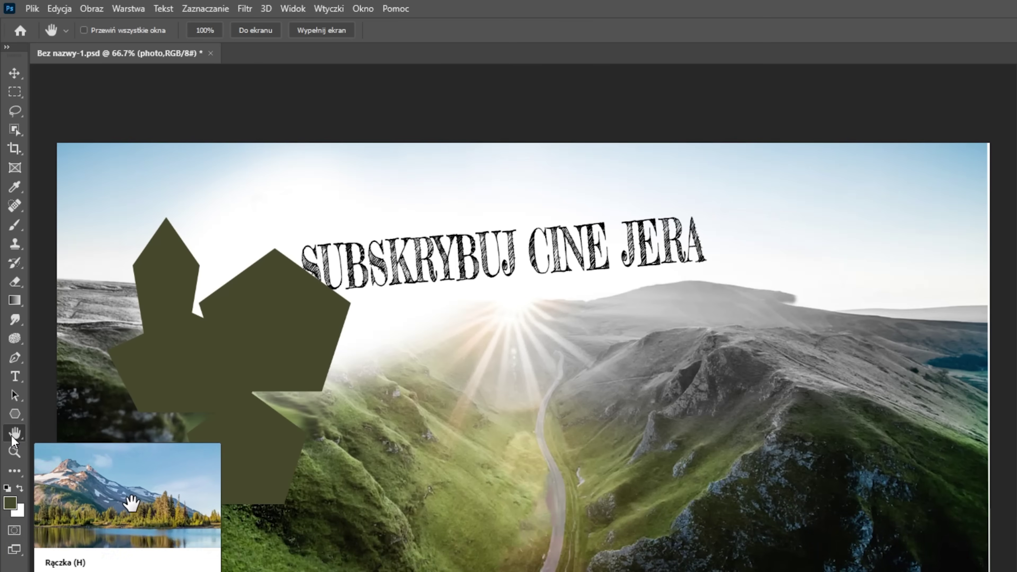
pyautogui.keyDown('ctrl'); pyautogui.click(377, 248); pyautogui.keyUp('ctrl')
pyautogui.moveTo(377, 249)
pyautogui.mouseDown()
pyautogui.moveTo(410, 248)
pyautogui.moveTo(418, 412)
pyautogui.moveTo(421, 219)
pyautogui.mouseUp()
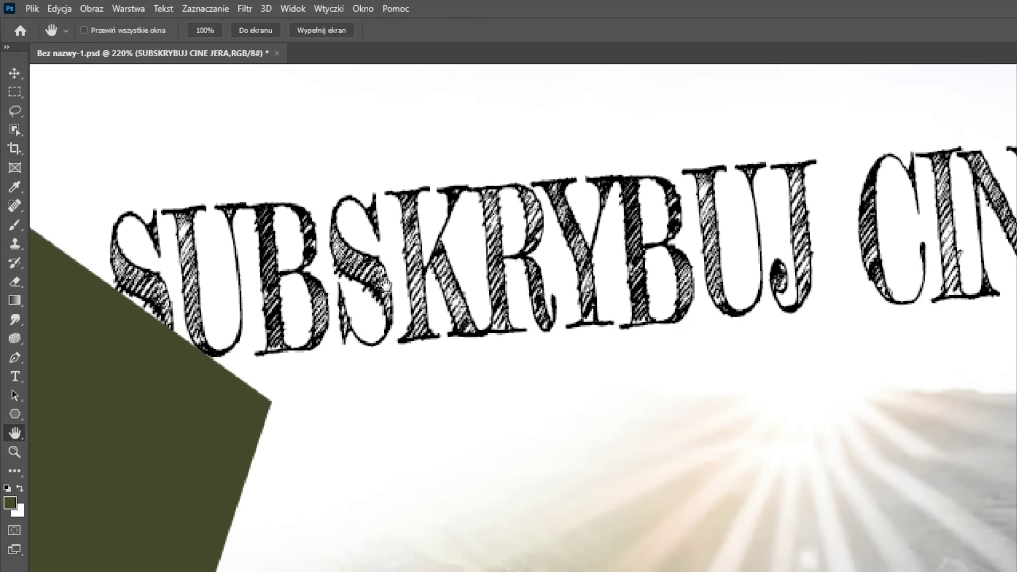
pyautogui.press('z')
pyautogui.hotkey('ctrl', '0')
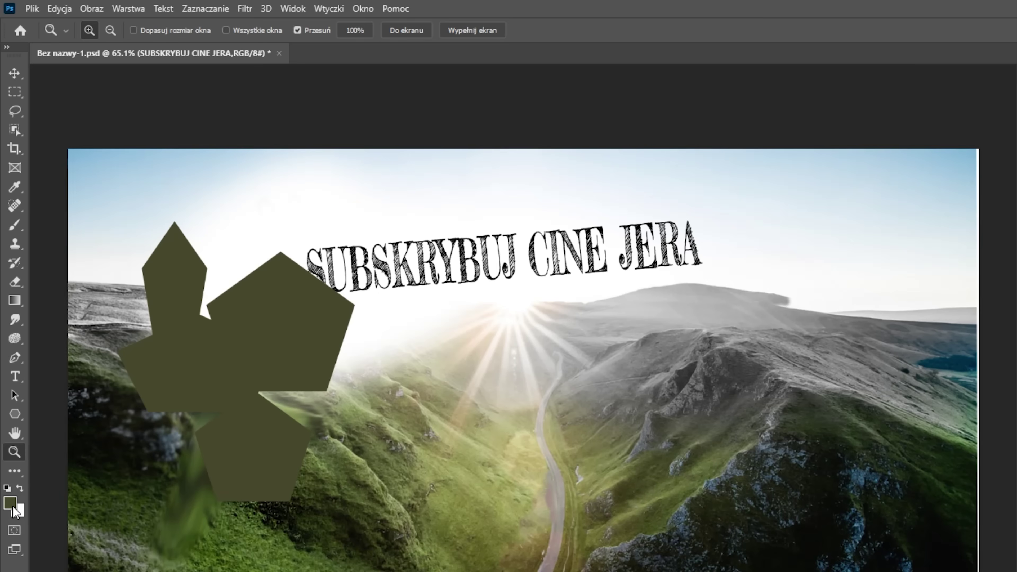